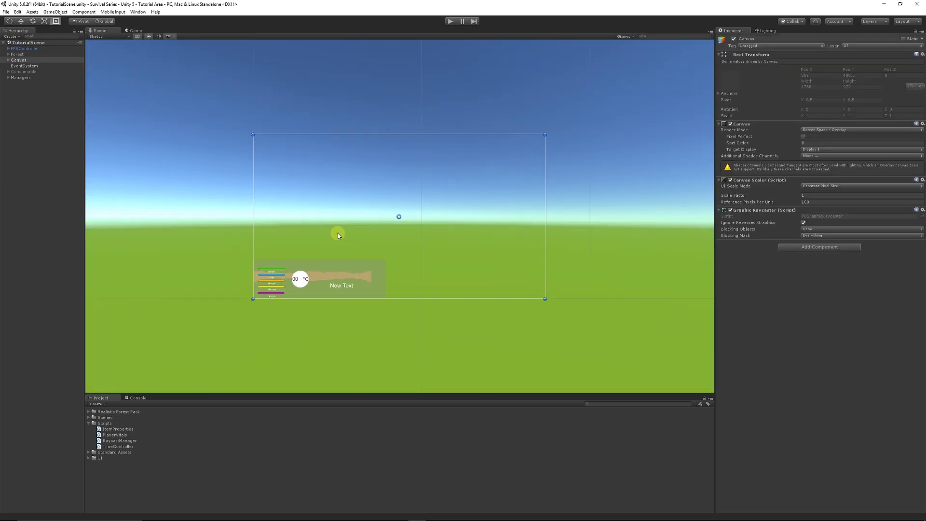
# - Expand Canvas in the Hierarchy to reveal its Panel, ItemName and Crosshair children
pyautogui.scroll(3, 338, 233)
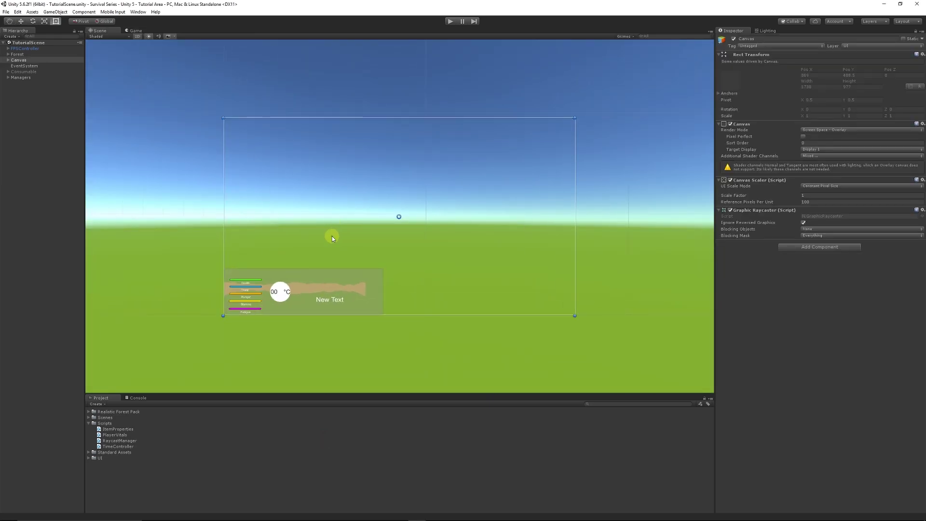
pyautogui.scroll(2, 294, 246)
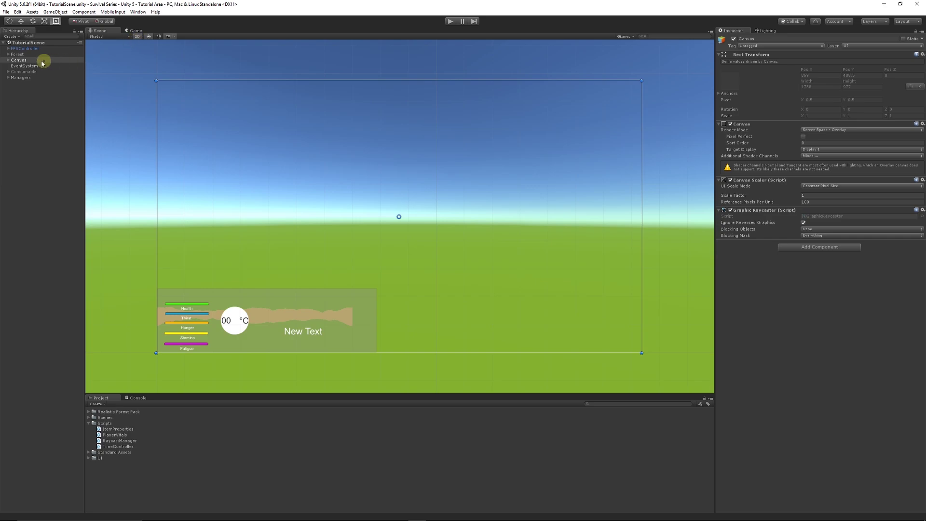
pyautogui.click(8, 60)
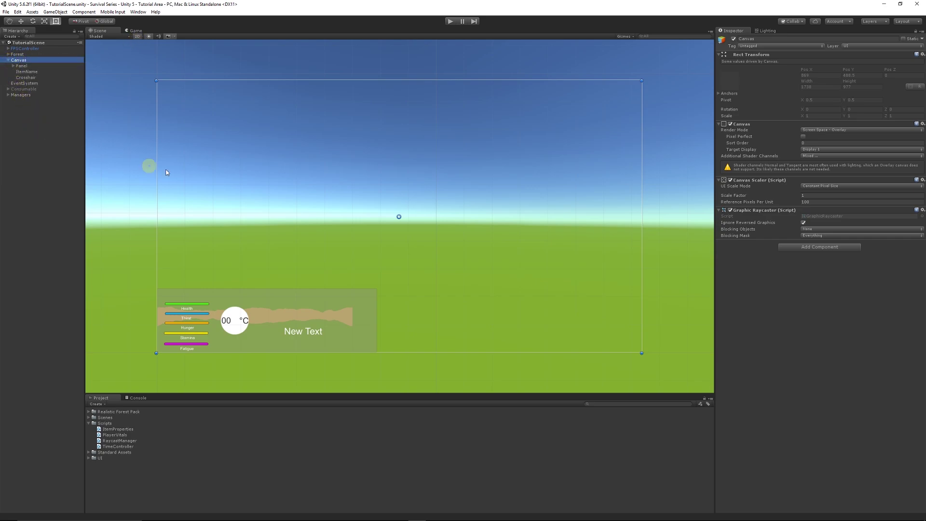
pyautogui.scroll(1, 268, 245)
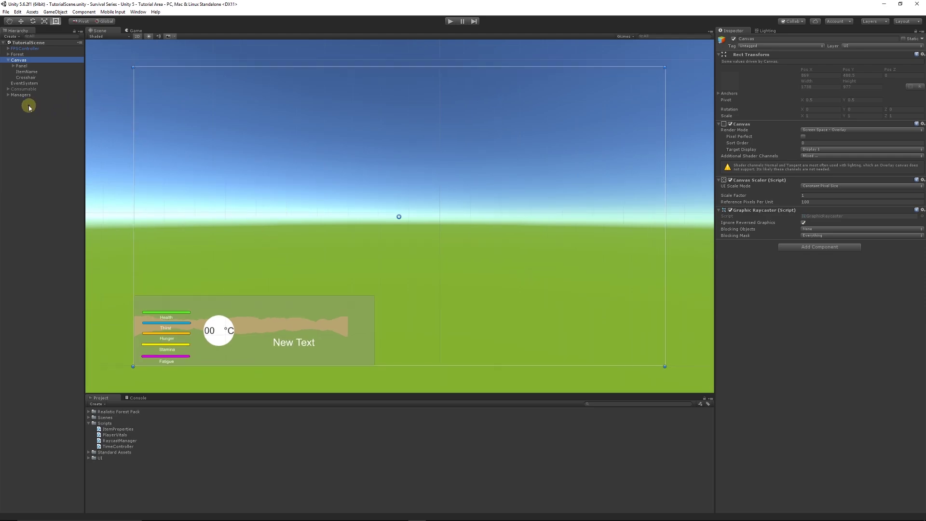
# - Create an empty child object under Canvas and reset its Rect Transform
pyautogui.rightClick(24, 62)
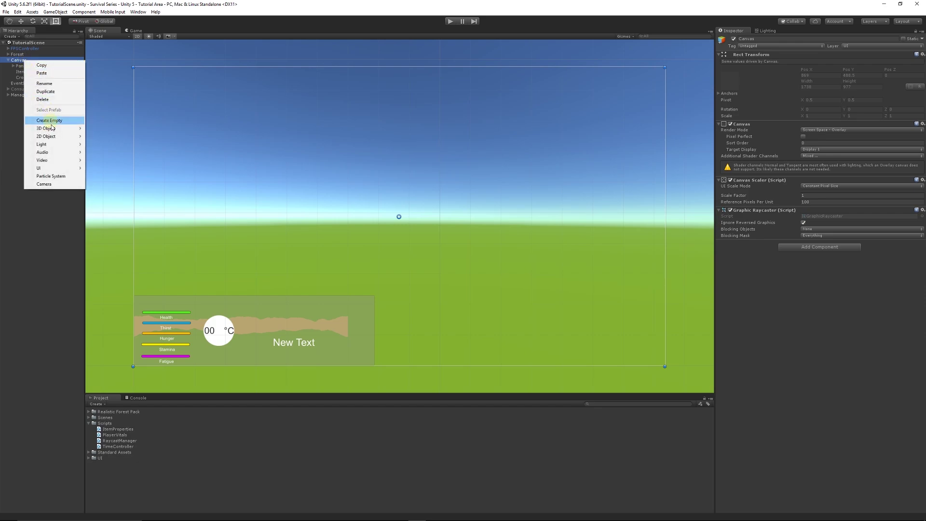
pyautogui.click(48, 121)
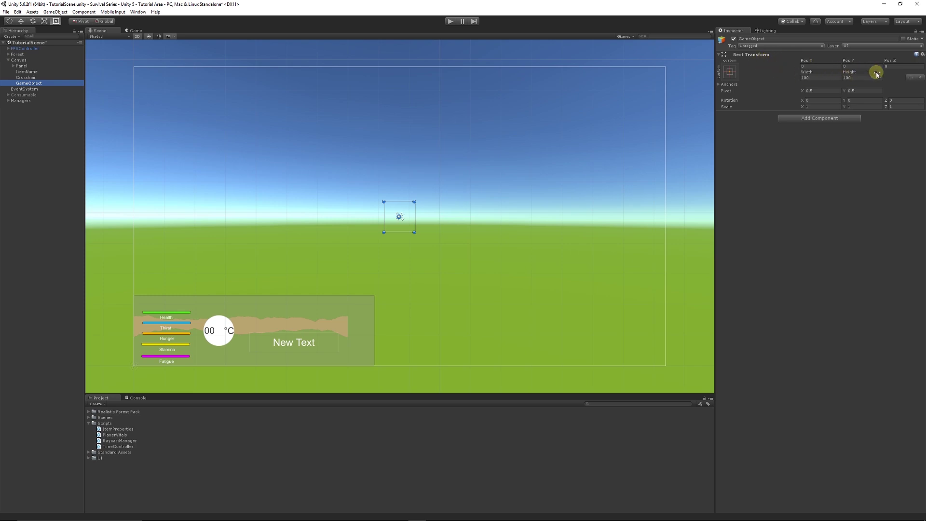
pyautogui.click(847, 77)
pyautogui.rightClick(721, 54)
pyautogui.click(738, 59)
# - Rename the new empty object to SleepUI
pyautogui.click(34, 82)
pyautogui.press('F2')
pyautogui.write('Sle')
pyautogui.press('Return')
# - Add a UI Panel inside SleepUI and stretch it into a wider rectangle
pyautogui.rightClick(30, 84)
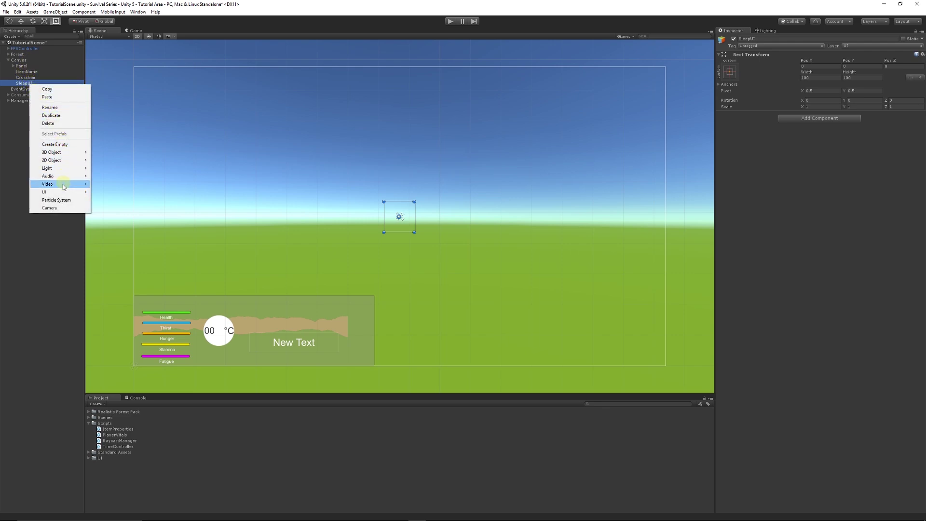
pyautogui.moveTo(63, 192)
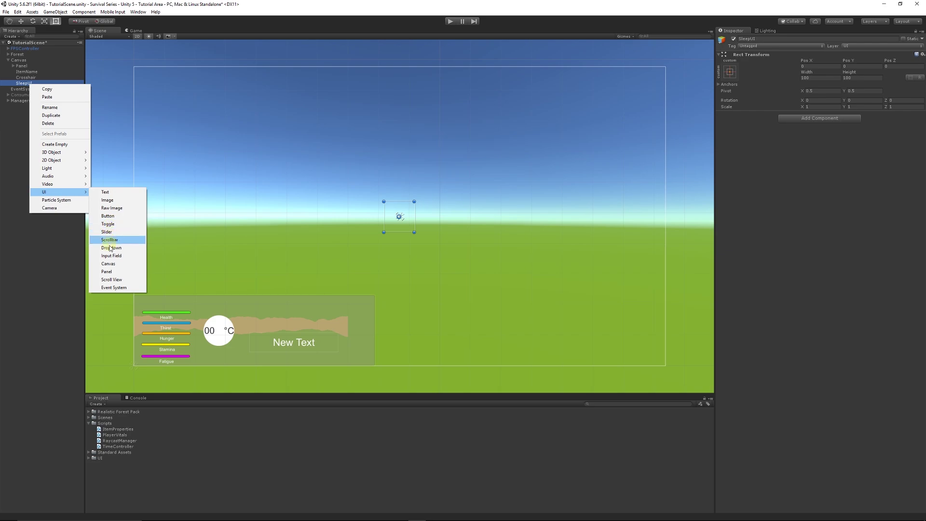
pyautogui.click(127, 270)
pyautogui.scroll(3, 429, 244)
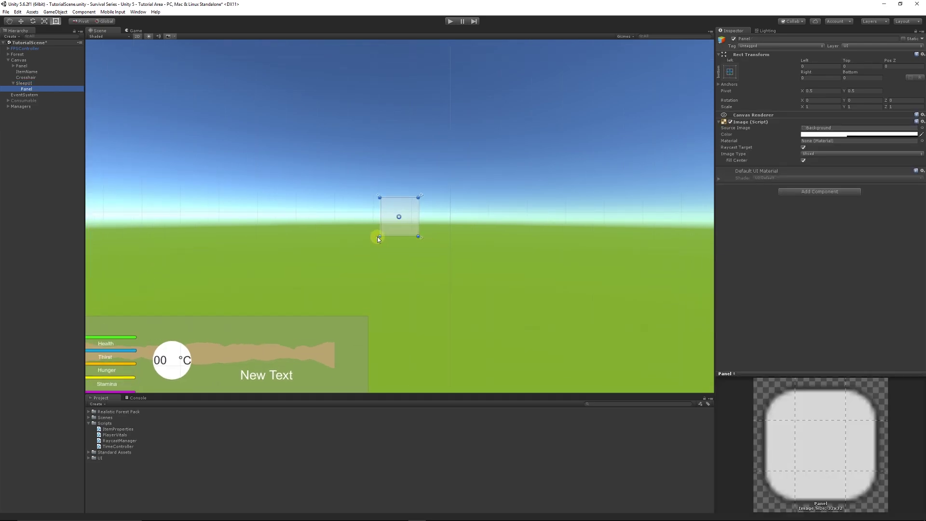
pyautogui.moveTo(379, 236); pyautogui.dragTo(326, 248)
pyautogui.moveTo(417, 250); pyautogui.dragTo(488, 263)
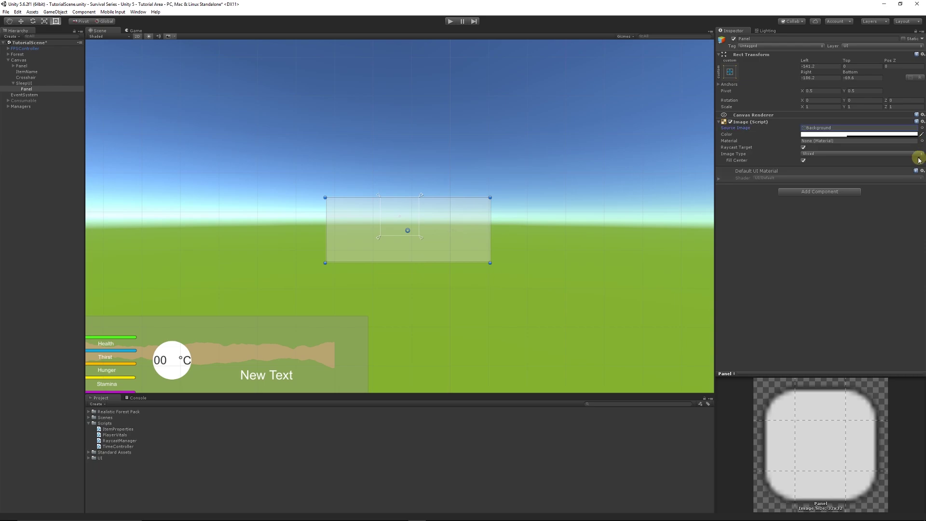
# - Raise the panel colour's alpha to 208 to make it more opaque
pyautogui.click(847, 134)
pyautogui.moveTo(511, 247); pyautogui.dragTo(535, 249)
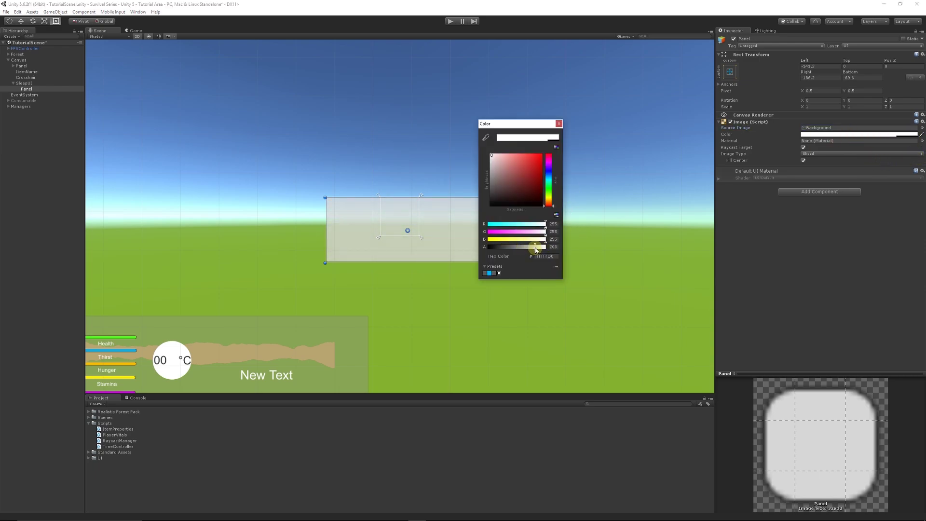
pyautogui.click(559, 124)
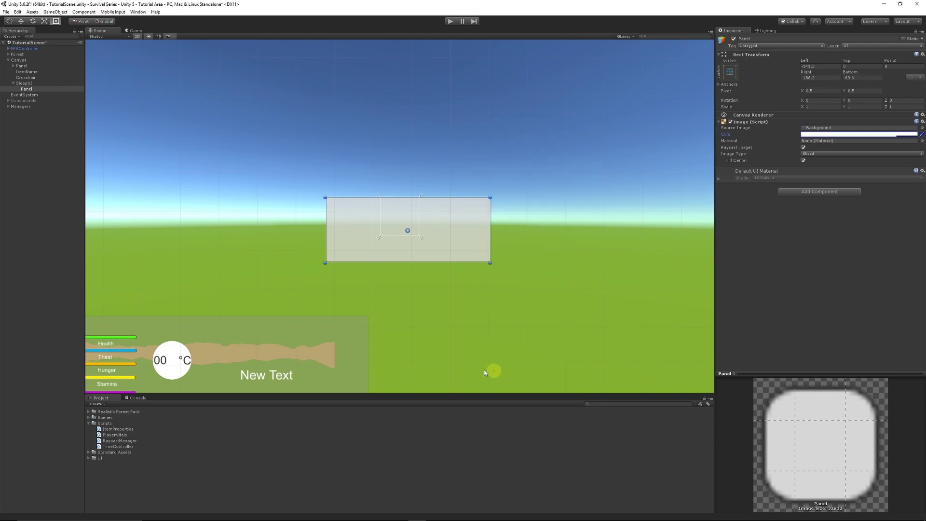
pyautogui.click(110, 488)
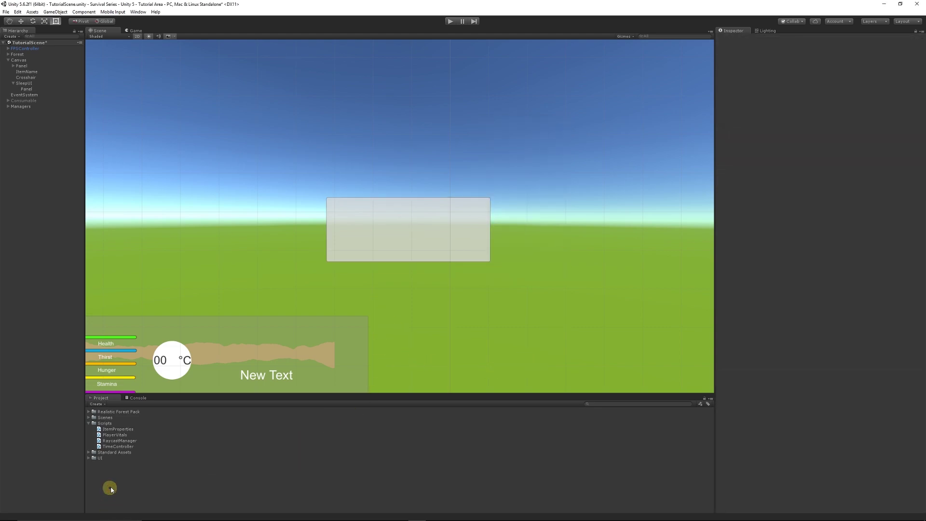
# - Add a Text element near the top of the panel with centre/middle alignment
pyautogui.click(26, 90)
pyautogui.rightClick(28, 89)
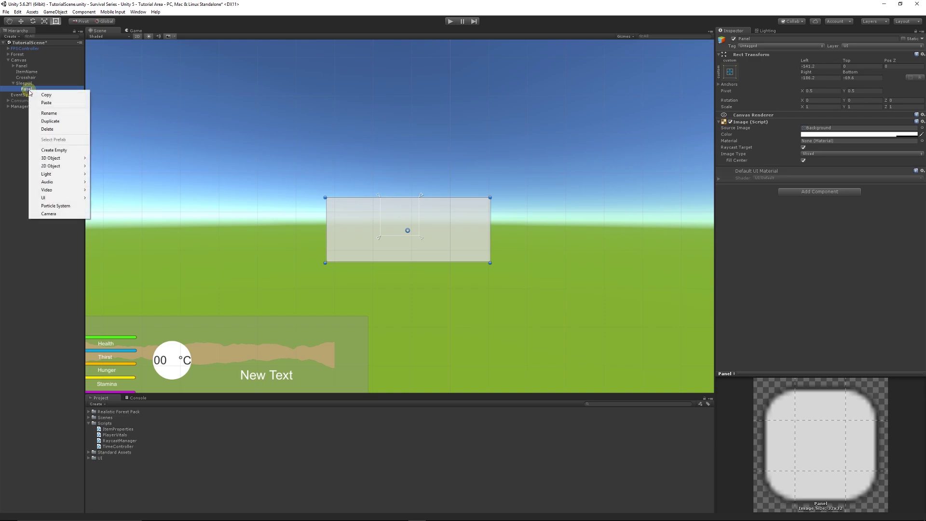
pyautogui.moveTo(58, 199)
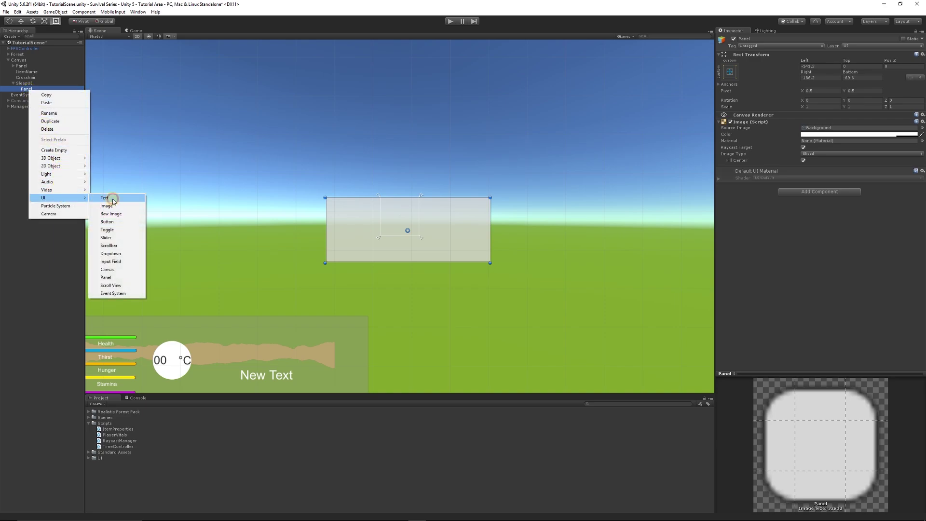
pyautogui.click(109, 199)
pyautogui.moveTo(392, 232); pyautogui.dragTo(387, 210)
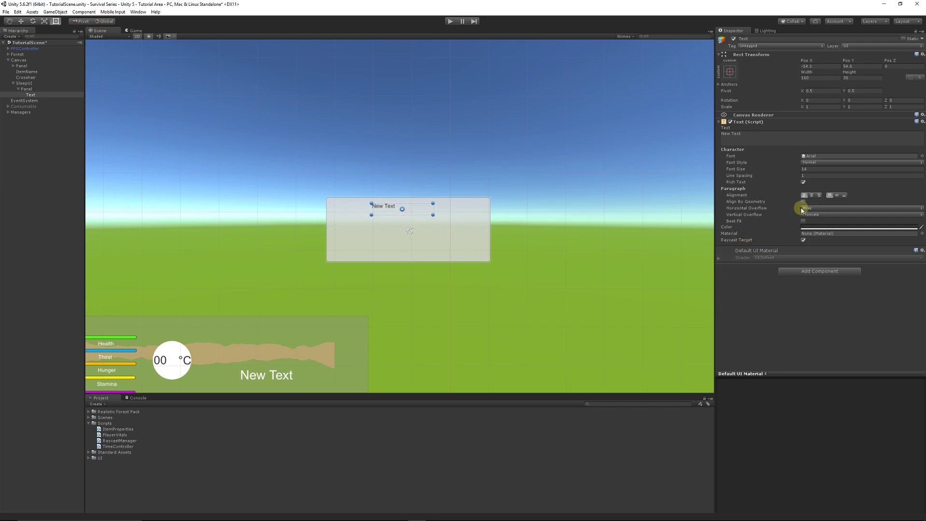
pyautogui.click(813, 196)
pyautogui.click(837, 195)
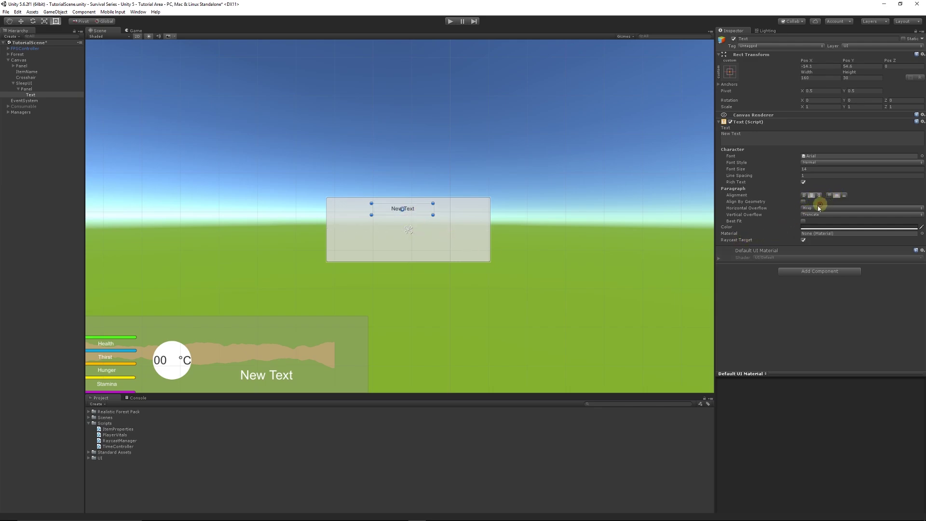
# - Set the text to 'How long do you want to sleep?' at font size 16, widening its box
pyautogui.moveTo(747, 133); pyautogui.dragTo(717, 138)
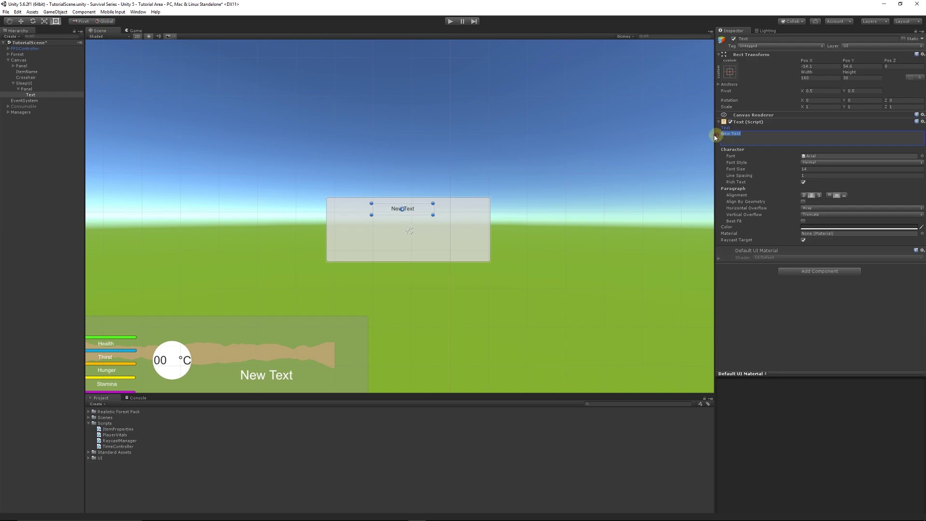
pyautogui.press('BackSpace')
pyautogui.write('How long do you want to sleep?')
pyautogui.moveTo(433, 215); pyautogui.dragTo(468, 213)
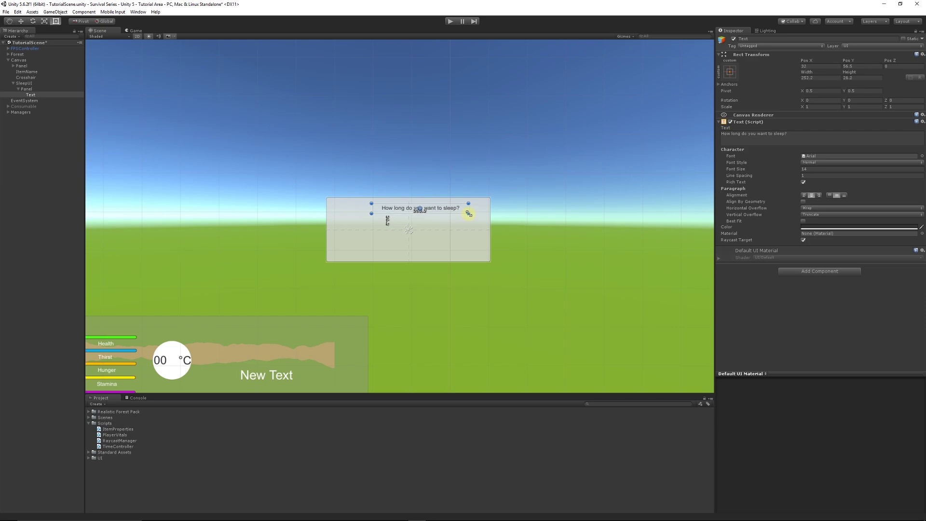
pyautogui.click(803, 170)
pyautogui.write('16')
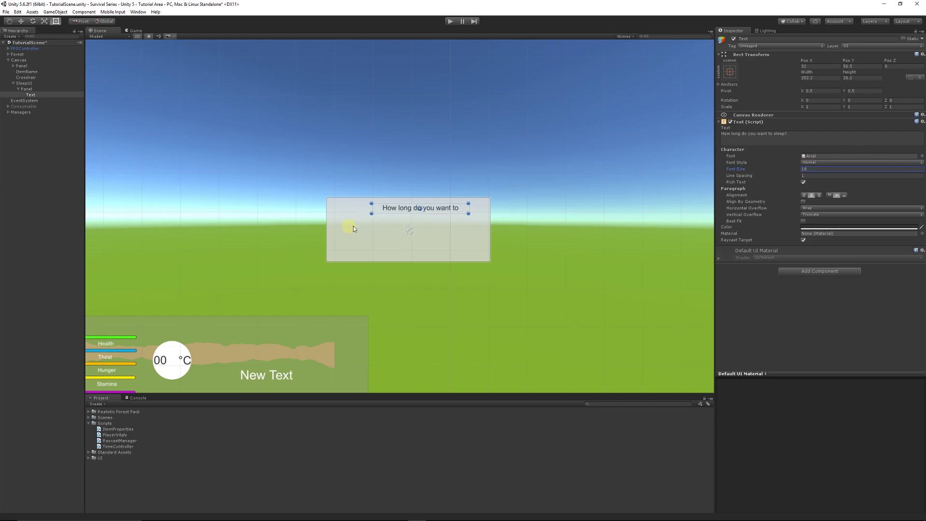
pyautogui.moveTo(468, 214); pyautogui.dragTo(430, 209)
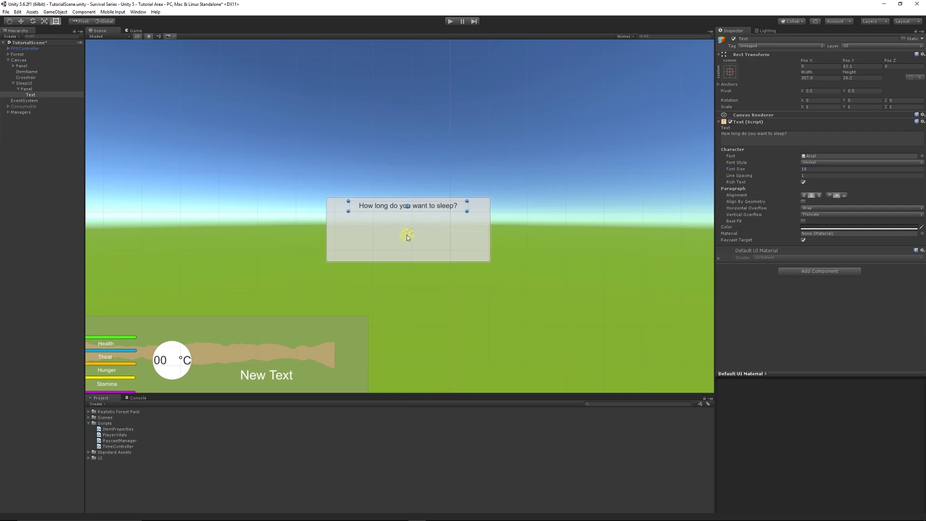
pyautogui.click(404, 170)
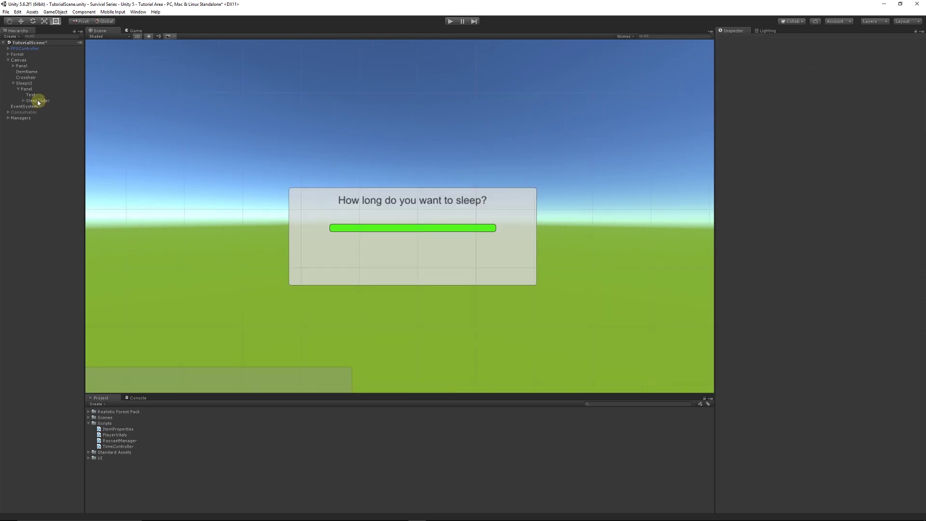
# - Add another Text element on the panel's left and change its text to 0
pyautogui.rightClick(30, 92)
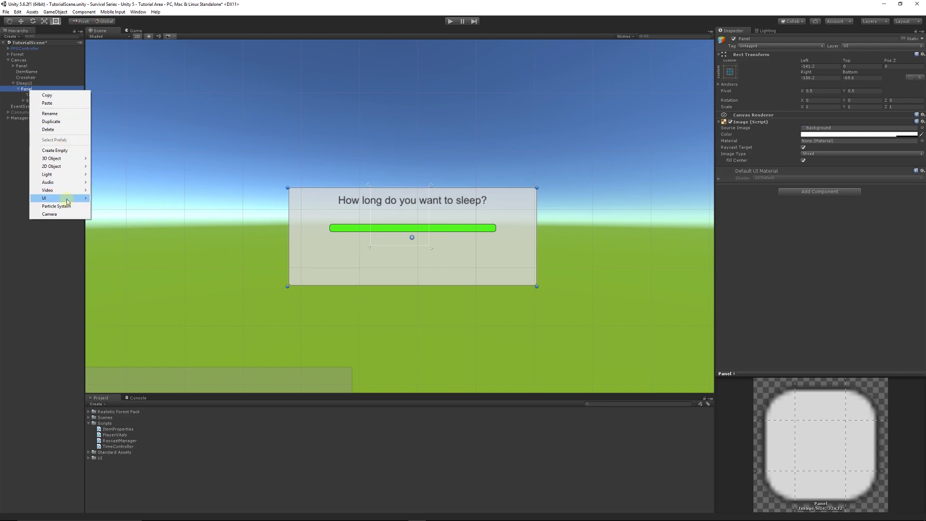
pyautogui.moveTo(77, 198)
pyautogui.click(124, 199)
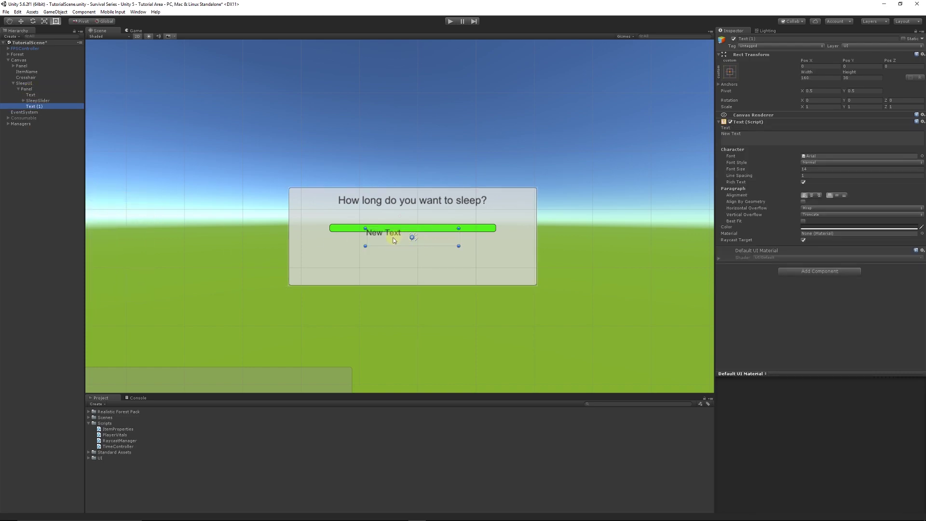
pyautogui.moveTo(385, 233); pyautogui.dragTo(316, 229)
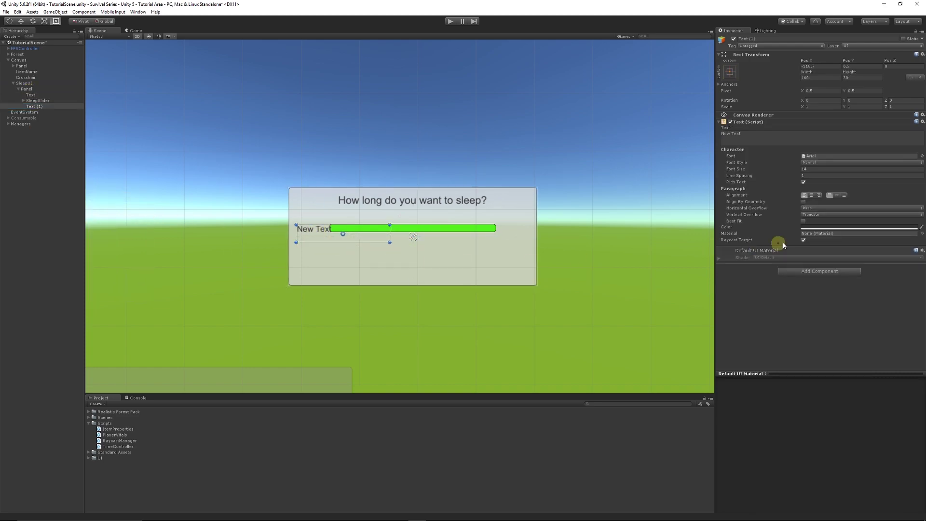
pyautogui.click(728, 135)
pyautogui.hotkey('ctrl', 'a')
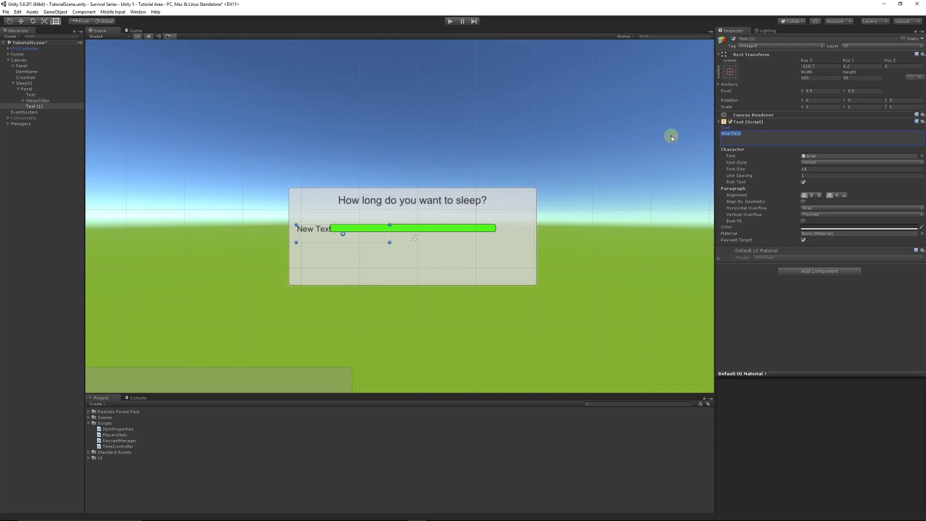
pyautogui.write('0')
# - Narrow the 0 label, centre/middle align it, and place it at the slider's left end
pyautogui.moveTo(390, 242); pyautogui.dragTo(307, 239)
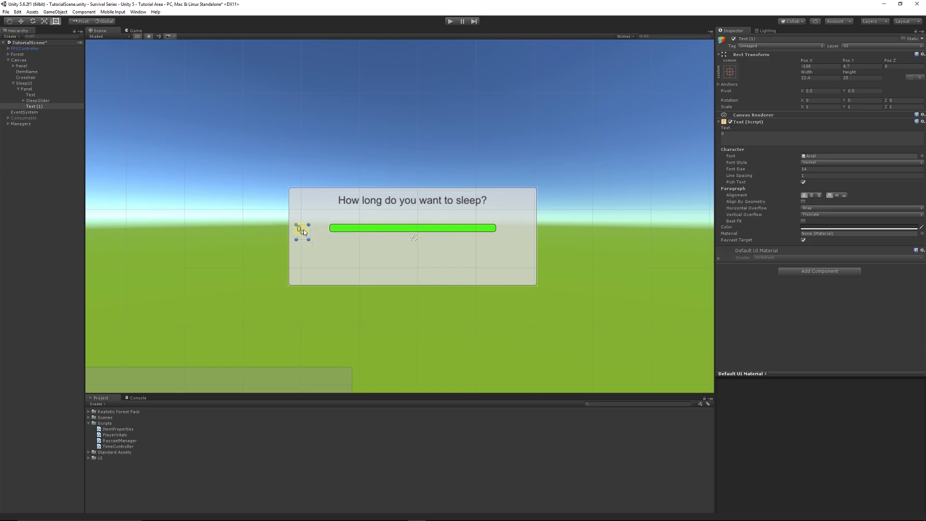
pyautogui.click(812, 195)
pyautogui.click(837, 196)
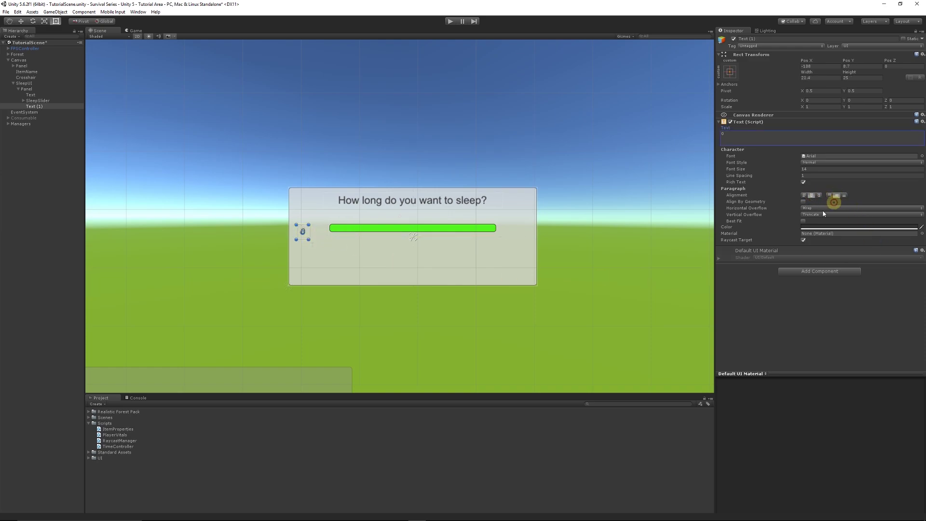
pyautogui.click(304, 234)
pyautogui.moveTo(304, 234); pyautogui.dragTo(314, 236)
pyautogui.click(336, 255)
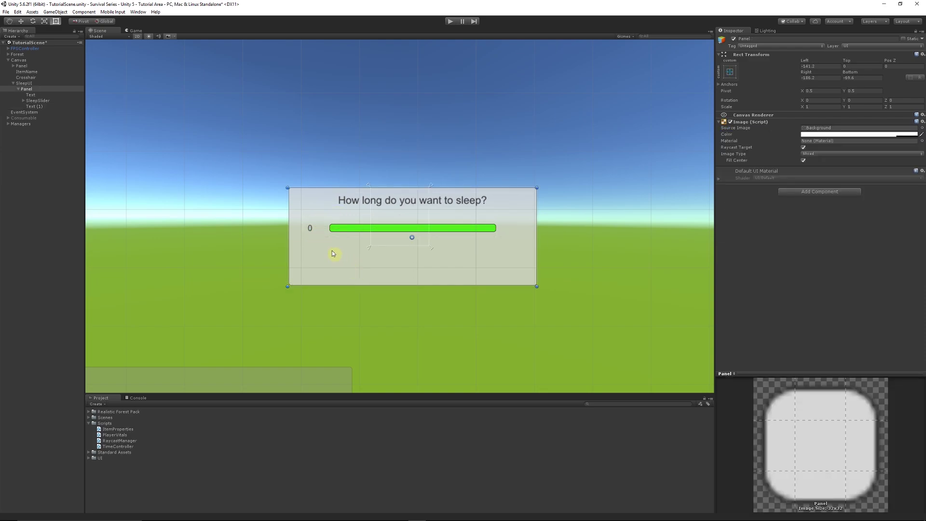
pyautogui.click(31, 95)
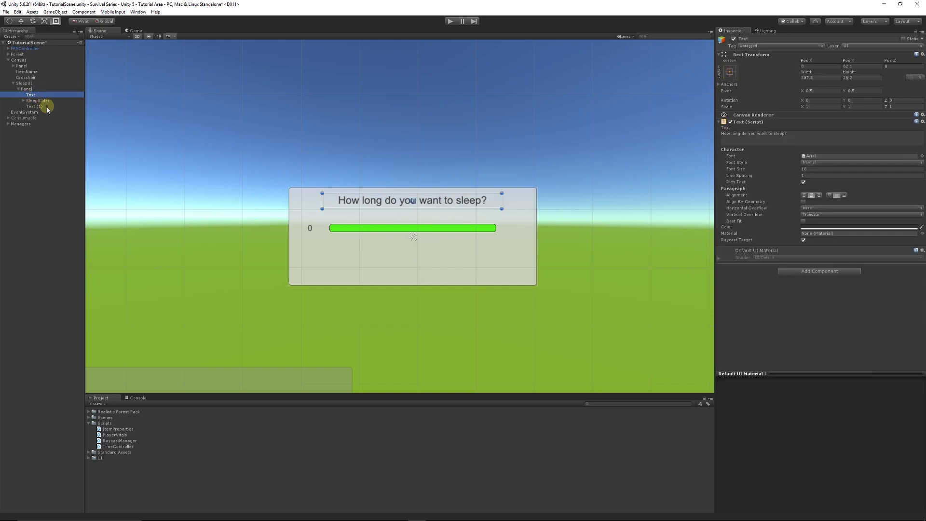
# - Rename the Text (1) object to 0_Text
pyautogui.click(39, 107)
pyautogui.click(40, 107)
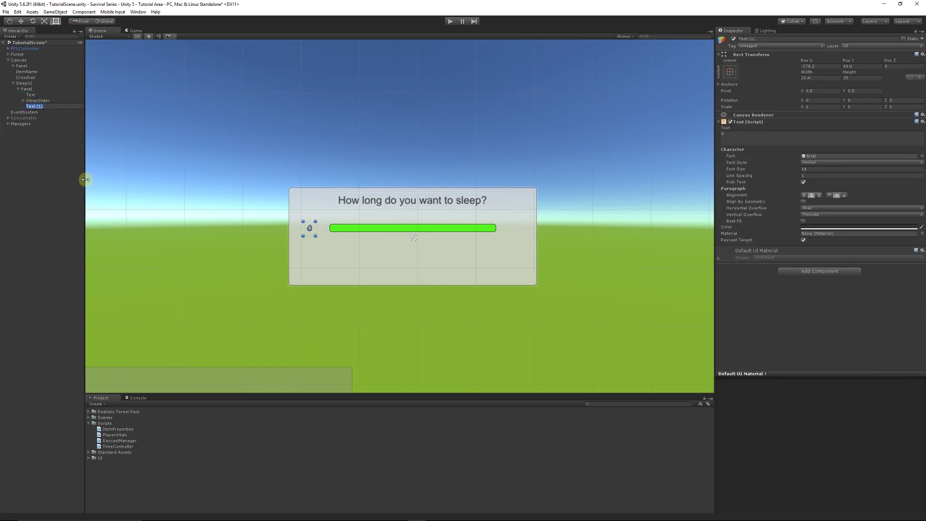
pyautogui.write('0_Te')
pyautogui.press('Return')
# - Duplicate 0_Text into a '24' label at the slider's right end named 24_Text
pyautogui.hotkey('ctrl', 'd')
pyautogui.moveTo(312, 235); pyautogui.dragTo(513, 236)
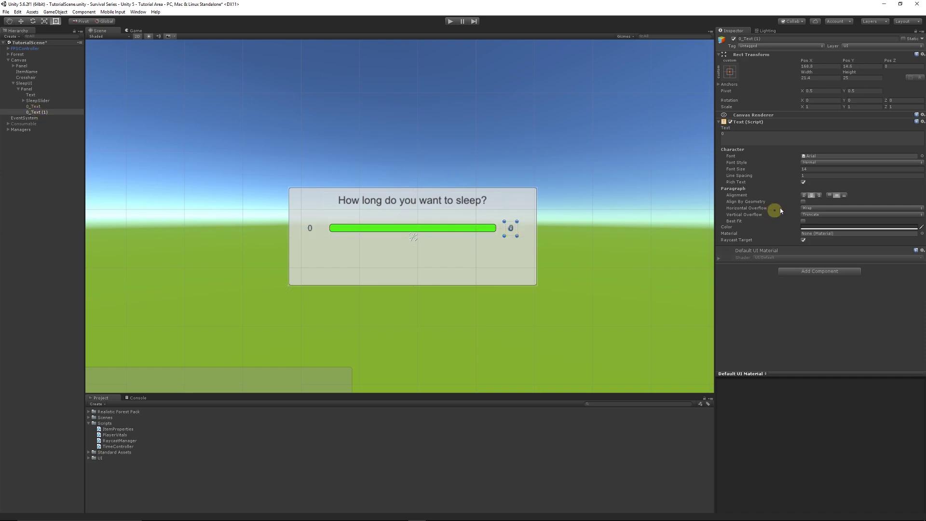
pyautogui.click(738, 136)
pyautogui.write('24')
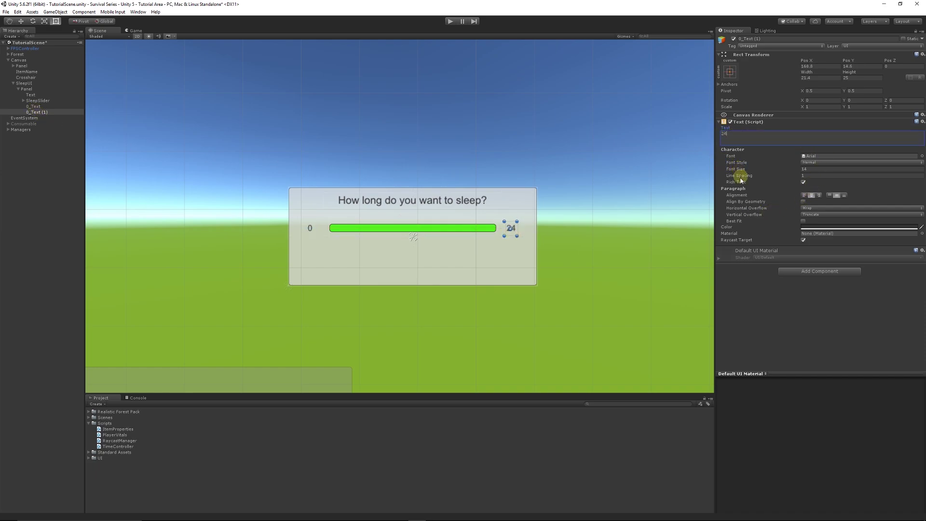
pyautogui.click(41, 113)
pyautogui.click(41, 113)
pyautogui.write('24')
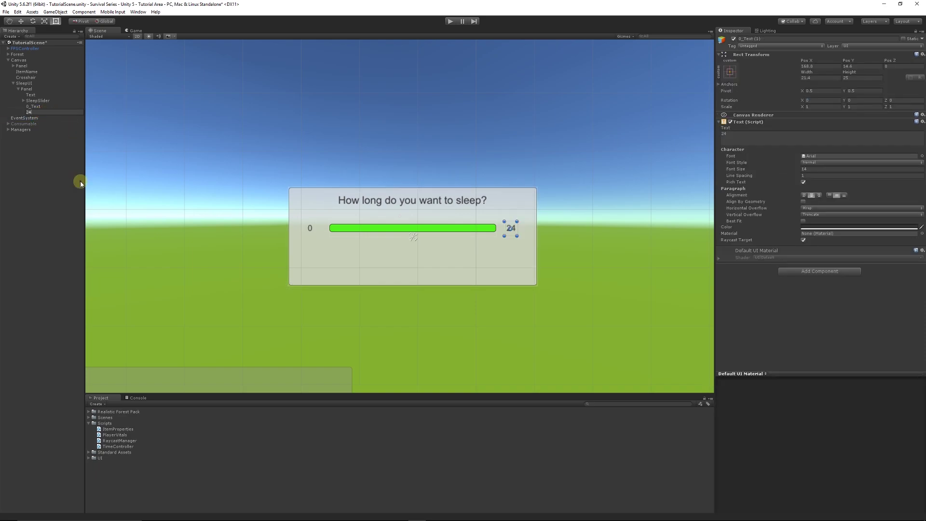
pyautogui.write('_Text')
pyautogui.press('Return')
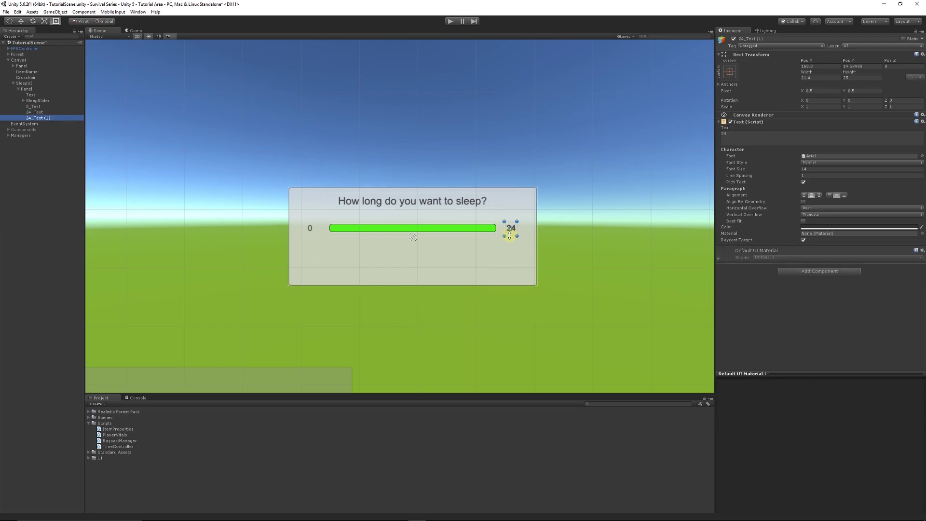
# - Duplicate the 24 label and move the copy below the slider's centre
pyautogui.hotkey('ctrl', 'd')
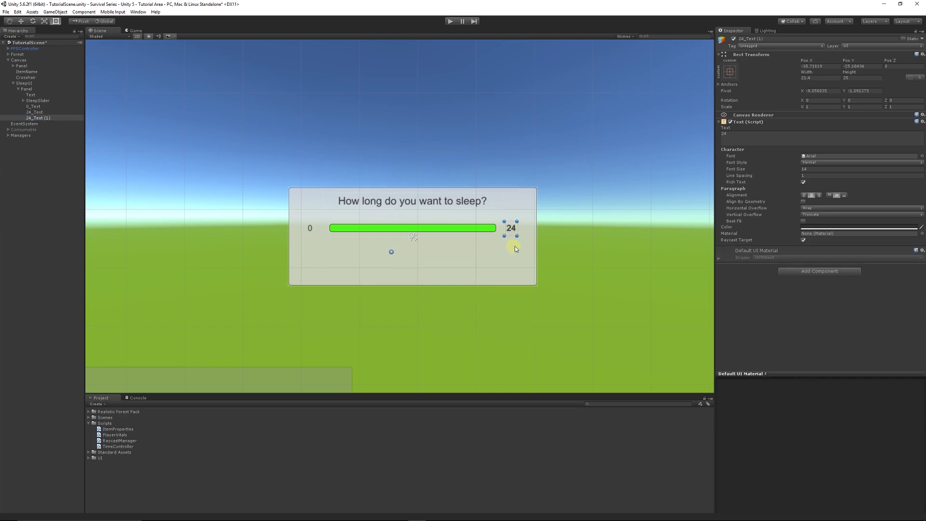
pyautogui.click(510, 234)
pyautogui.moveTo(510, 235); pyautogui.dragTo(413, 253)
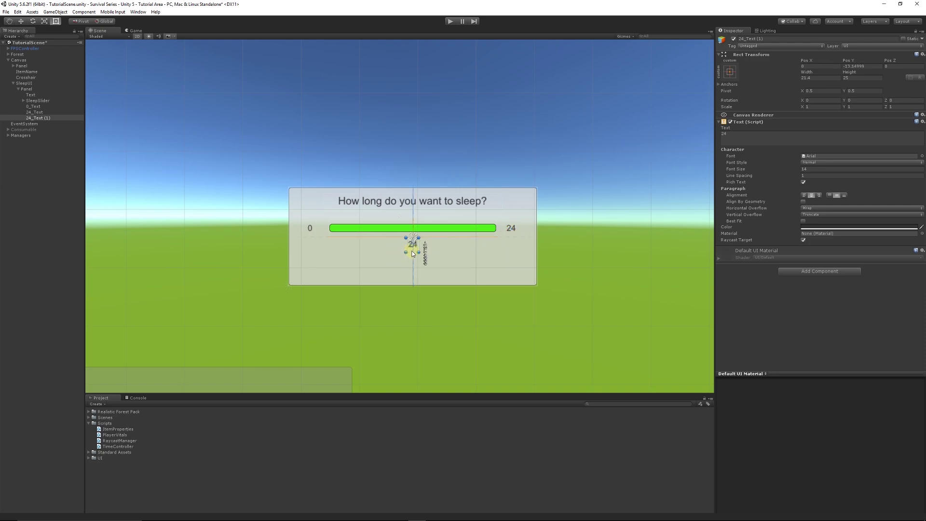
# - Change the copied label's text to Hours and widen its box to fit
pyautogui.click(772, 139)
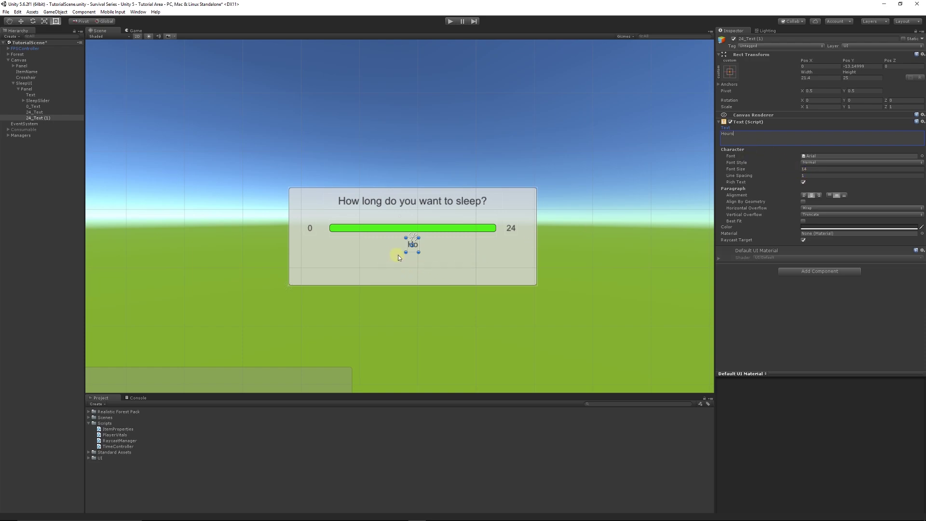
pyautogui.moveTo(419, 255); pyautogui.dragTo(379, 246)
pyautogui.click(461, 168)
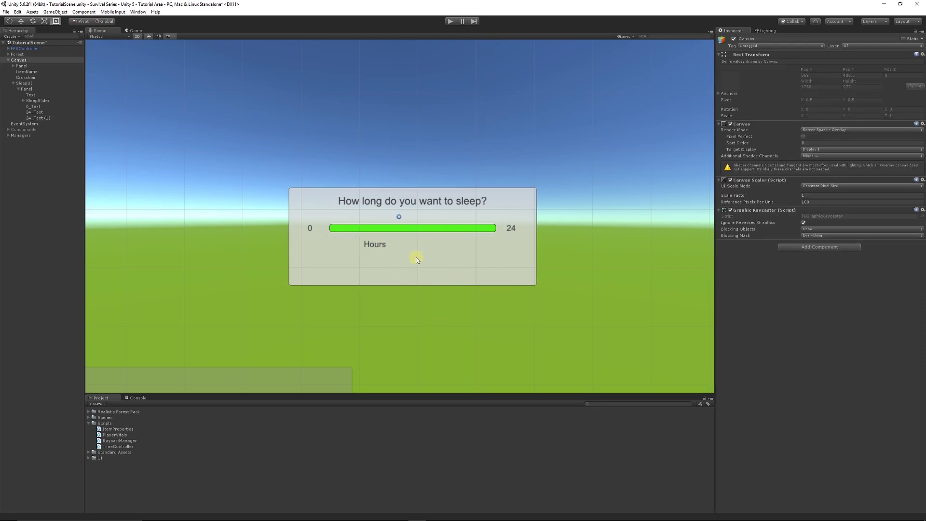
# - Rename 24_Text (1) to Hours_Text
pyautogui.click(45, 120)
pyautogui.click(45, 119)
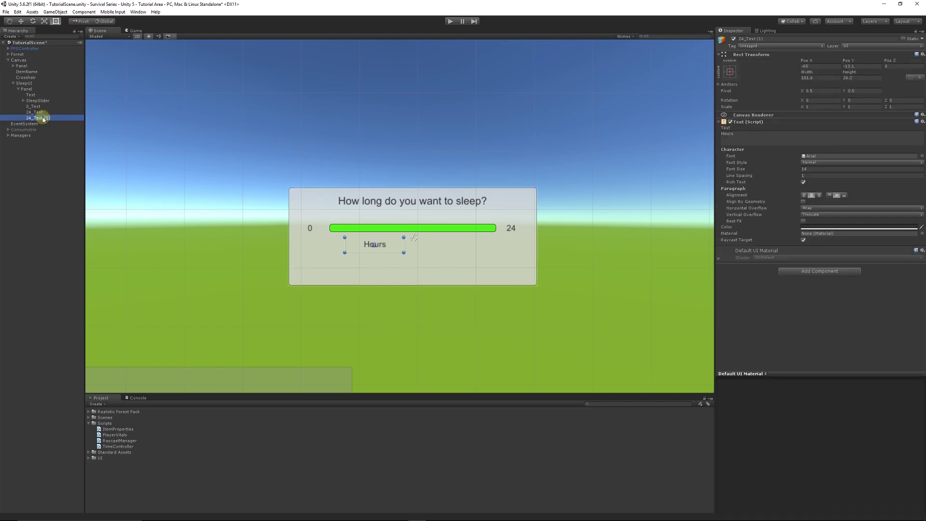
pyautogui.write('Hours_Text')
pyautogui.press('Return')
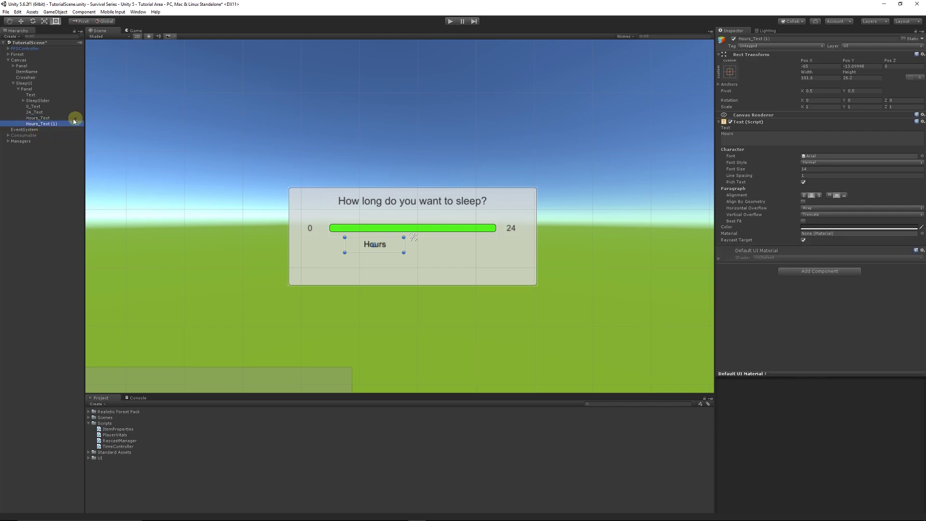
# - Duplicate Hours_Text, set the copy's text to 0, and shrink its box
pyautogui.hotkey('ctrl', 'd')
pyautogui.moveTo(375, 245); pyautogui.dragTo(428, 244)
pyautogui.hotkey('ctrl', 'z')
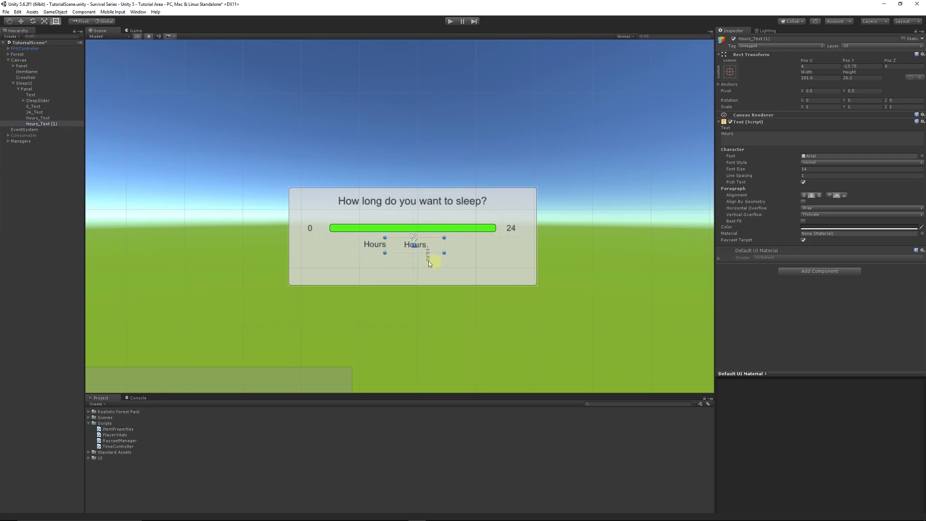
pyautogui.click(740, 136)
pyautogui.write('0')
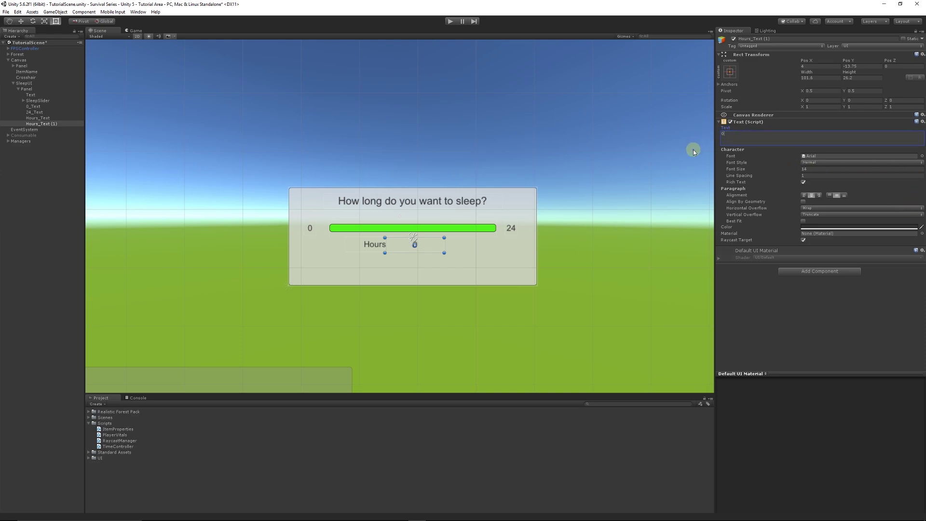
pyautogui.moveTo(443, 256); pyautogui.dragTo(400, 248)
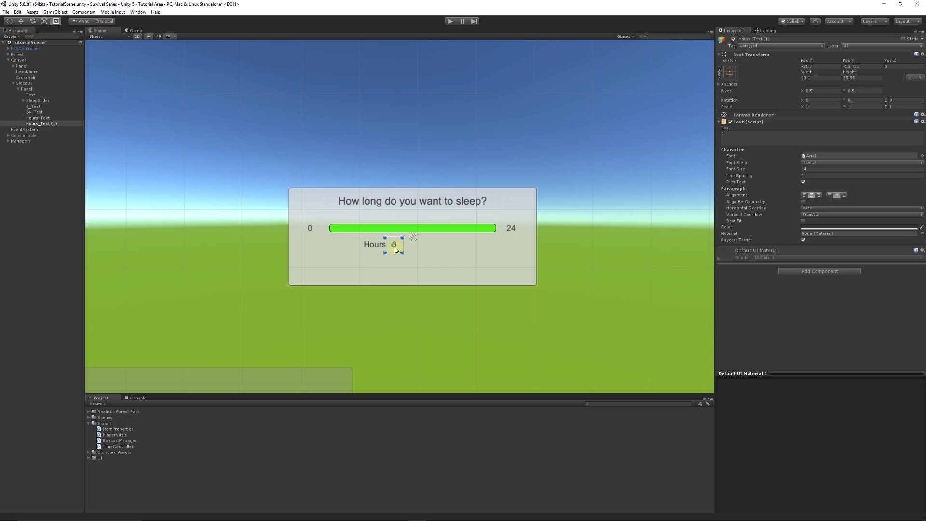
# - Rename the copy SliderNumber and centre it with Hours_Text under the slider
pyautogui.click(47, 124)
pyautogui.press('F2')
pyautogui.write('SLiderNumber')
pyautogui.press('Return')
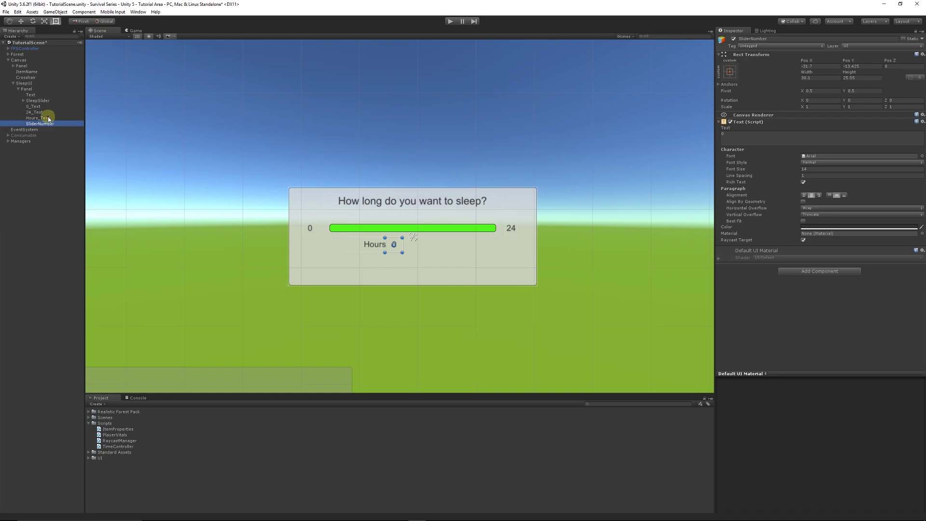
pyautogui.keyDown('ctrl'); pyautogui.click(39, 118); pyautogui.keyUp('ctrl')
pyautogui.moveTo(375, 245); pyautogui.dragTo(396, 248)
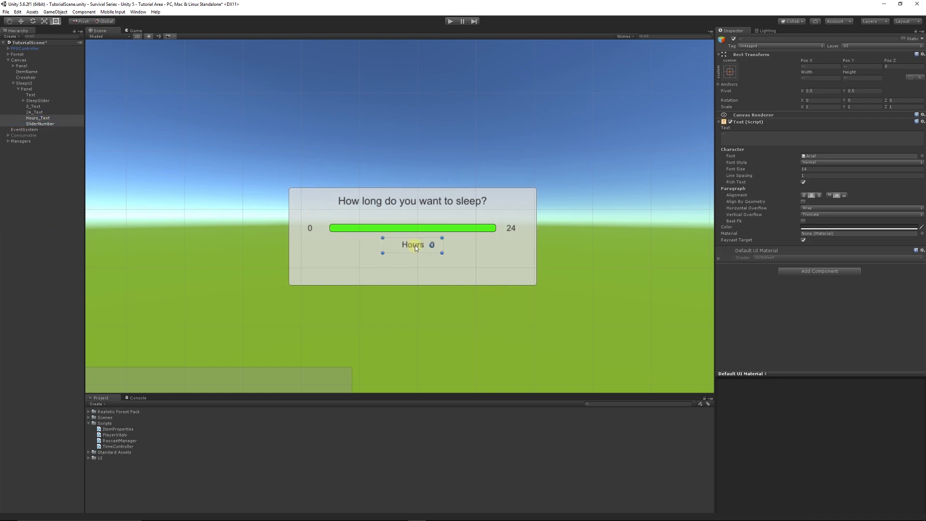
pyautogui.click(475, 69)
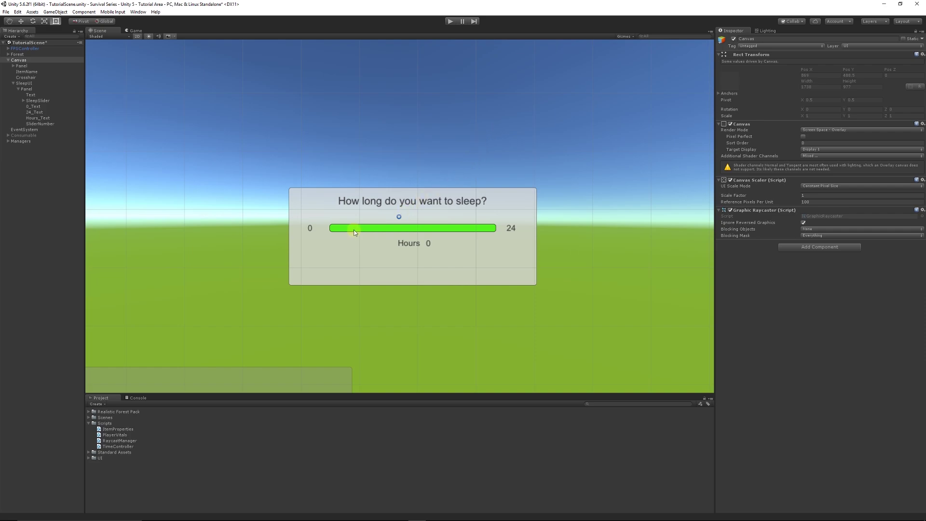
# - Add a new Slider to the panel and stretch it over the green bar
pyautogui.click(42, 100)
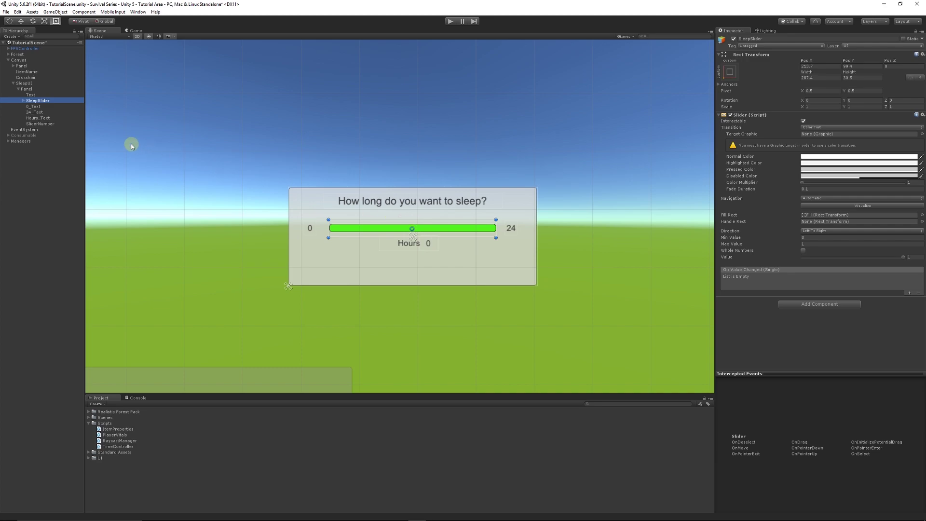
pyautogui.click(26, 89)
pyautogui.rightClick(26, 90)
pyautogui.moveTo(70, 198)
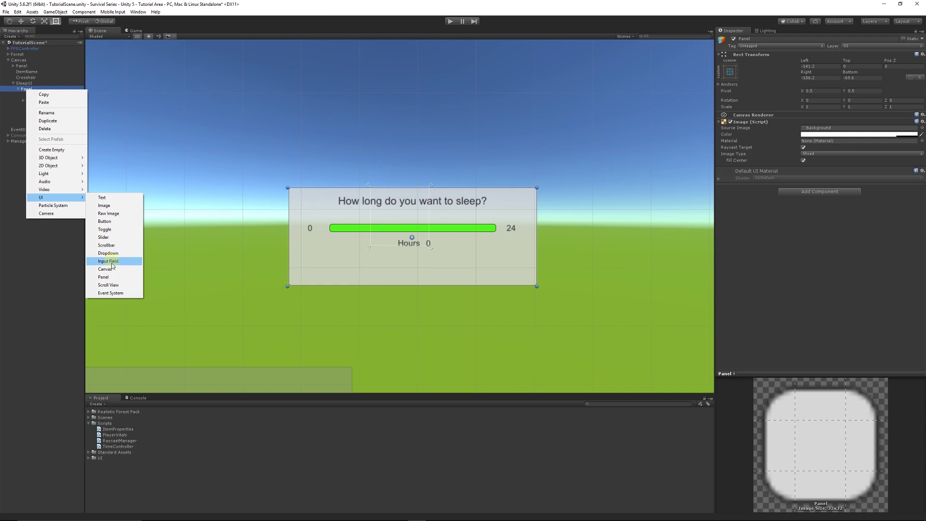
pyautogui.click(114, 238)
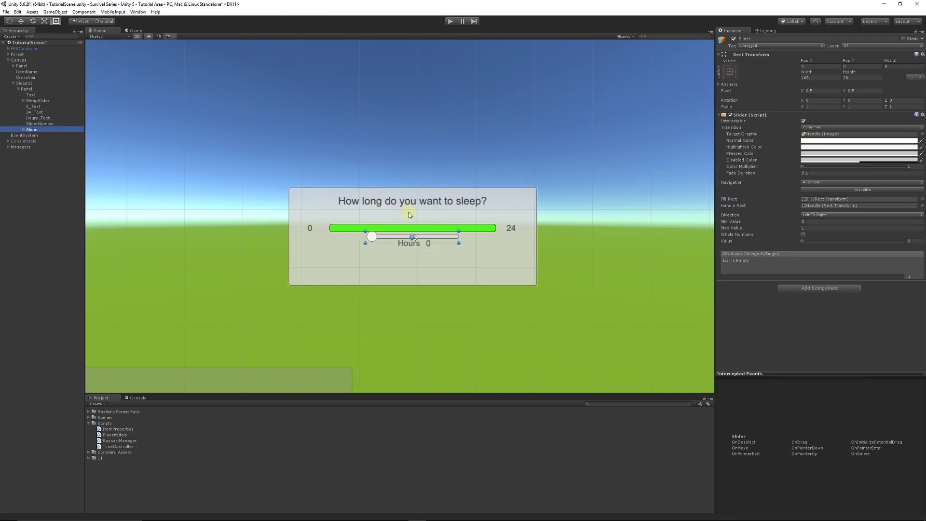
pyautogui.moveTo(396, 235); pyautogui.dragTo(359, 226)
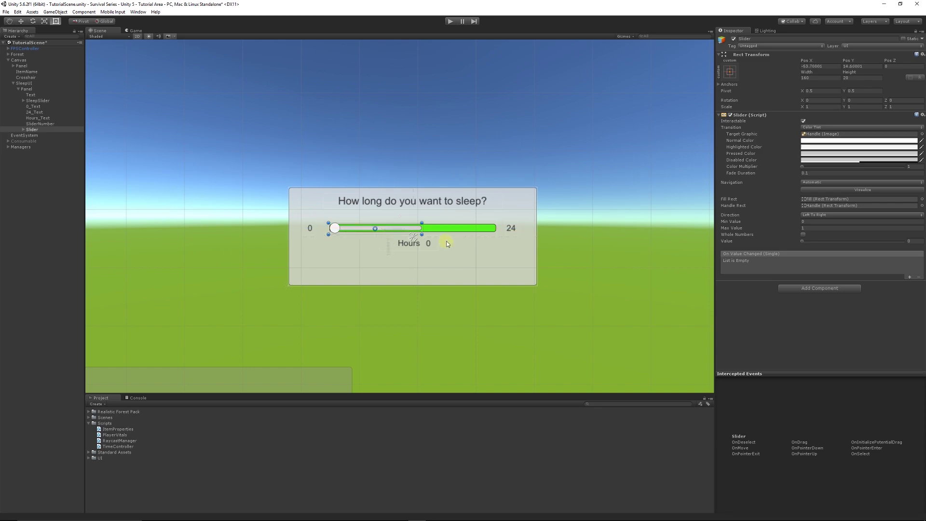
pyautogui.moveTo(422, 234); pyautogui.dragTo(496, 236)
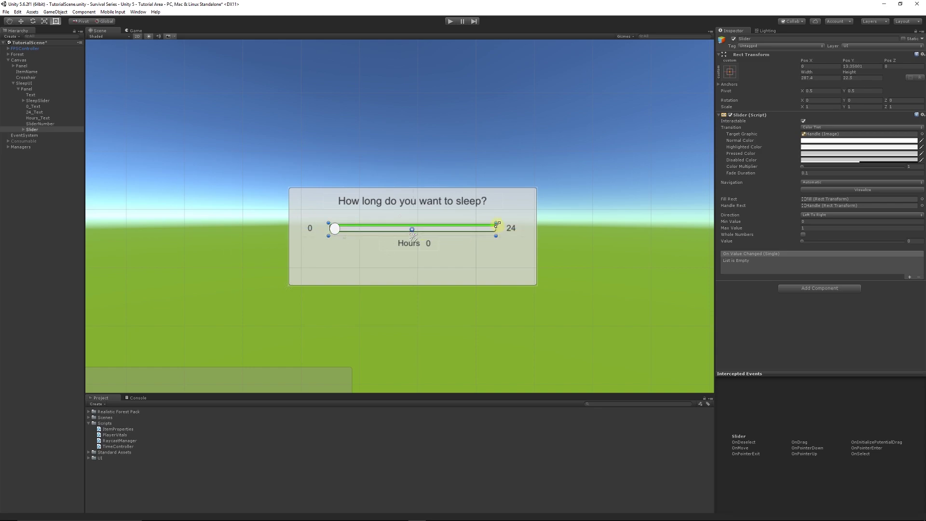
pyautogui.moveTo(376, 231); pyautogui.dragTo(374, 227)
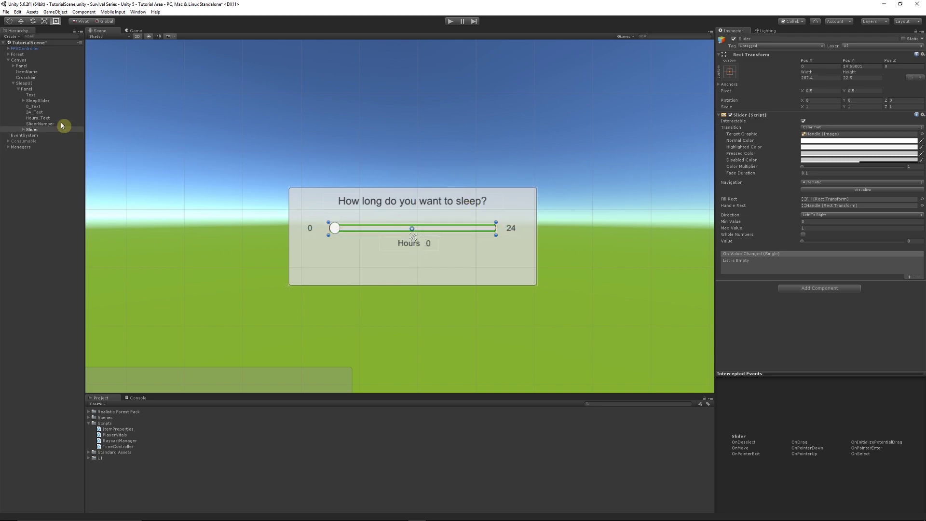
# - Delete the old SleepSlider object
pyautogui.click(62, 101)
pyautogui.click(56, 102)
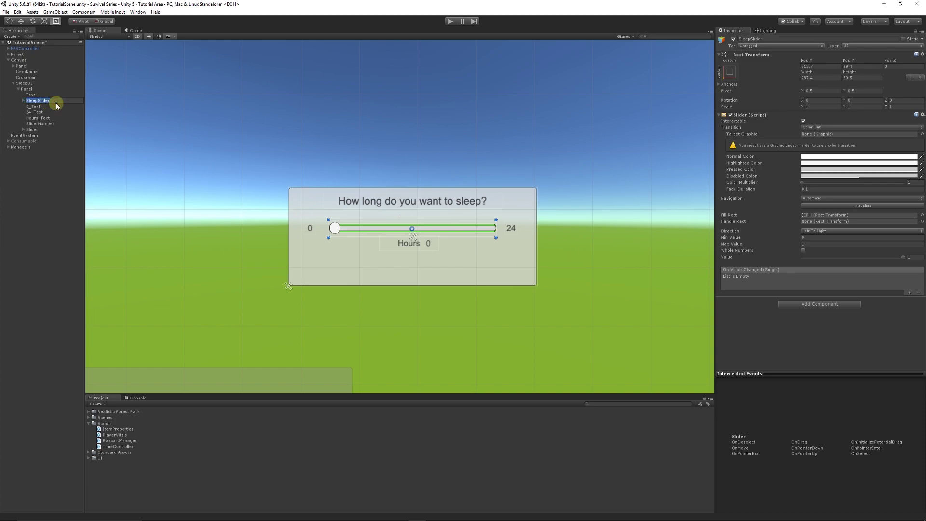
pyautogui.press('Return')
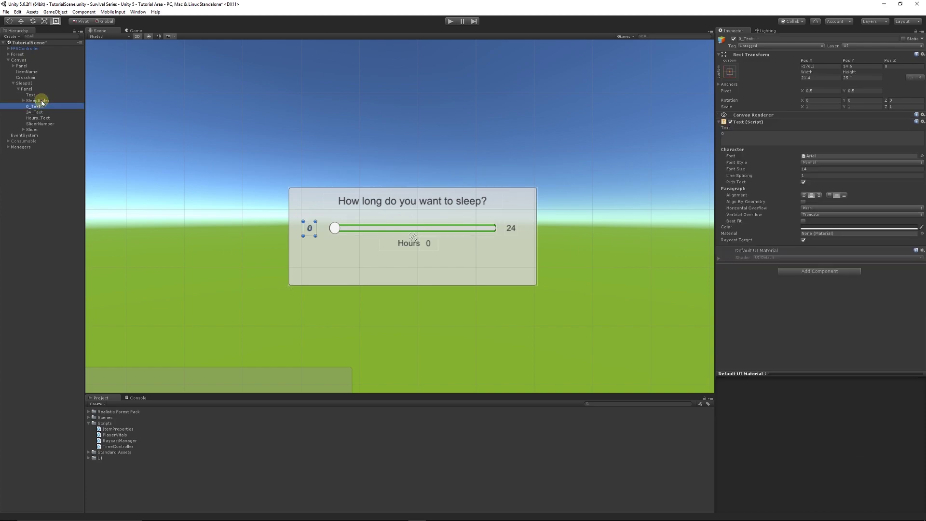
pyautogui.press('Delete')
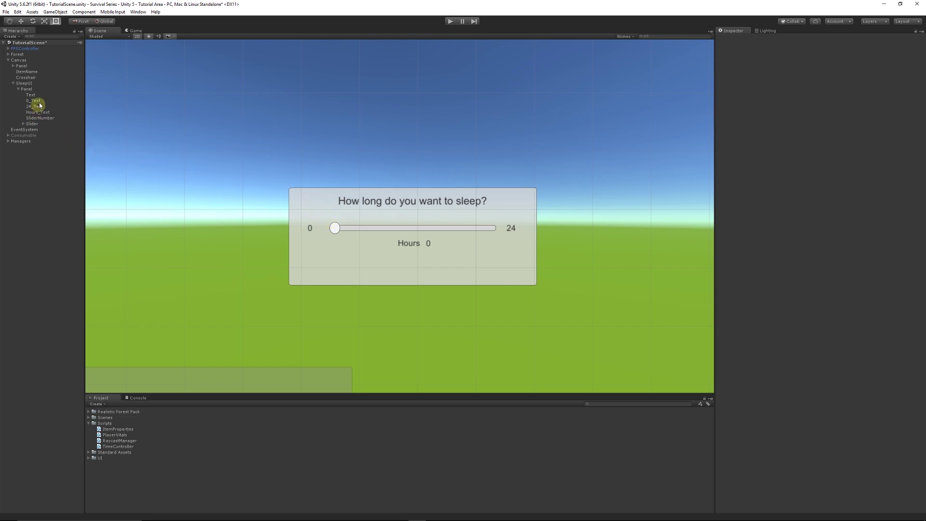
# - Rename the new Slider to SleepSlider and save the scene
pyautogui.click(37, 124)
pyautogui.click(30, 125)
pyautogui.write('Sleep')
pyautogui.press('Return')
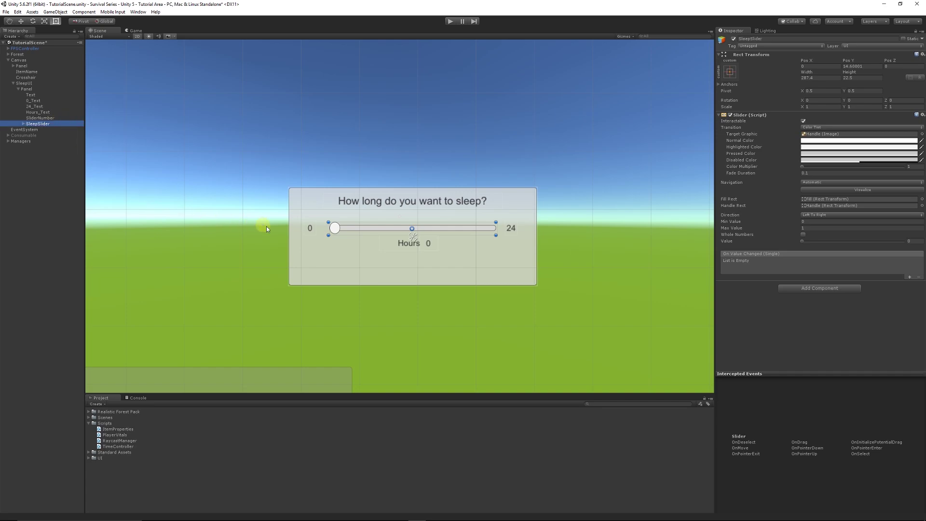
pyautogui.hotkey('ctrl', 's')
pyautogui.click(35, 193)
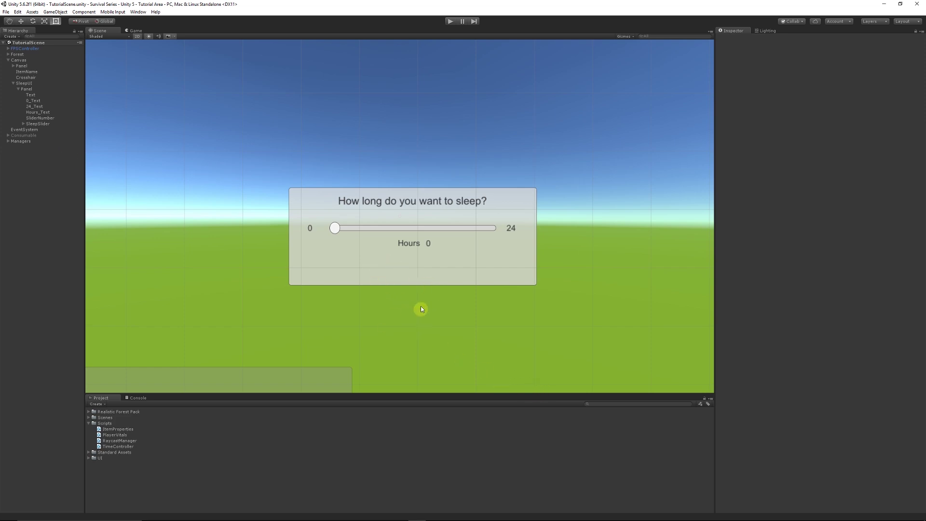
# - Add a Button under Panel below the Hours 0 readout, then run the game
pyautogui.rightClick(30, 89)
pyautogui.moveTo(51, 197)
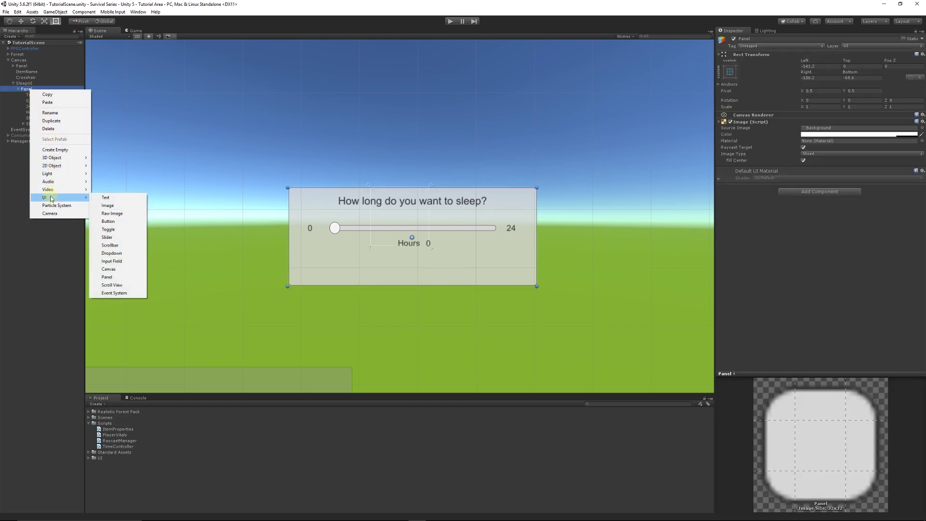
pyautogui.click(118, 221)
pyautogui.moveTo(436, 238); pyautogui.dragTo(436, 269)
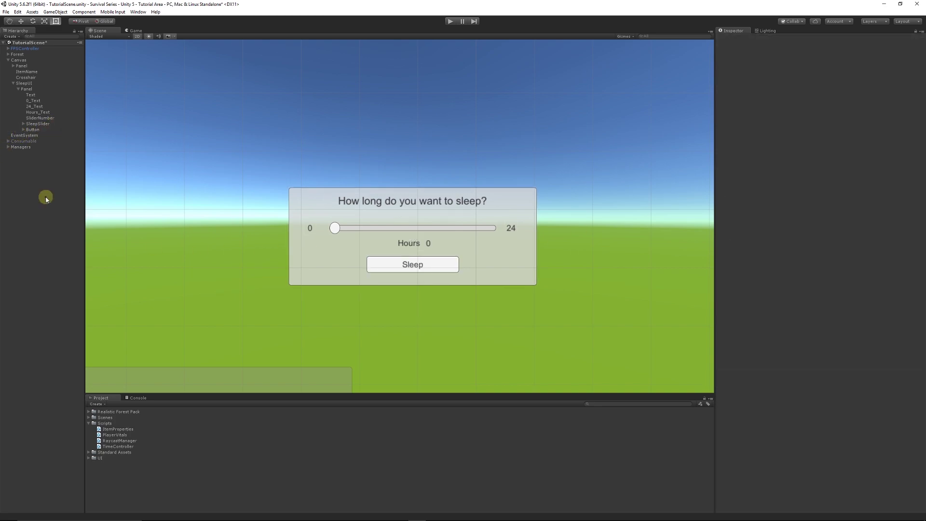
pyautogui.click(451, 21)
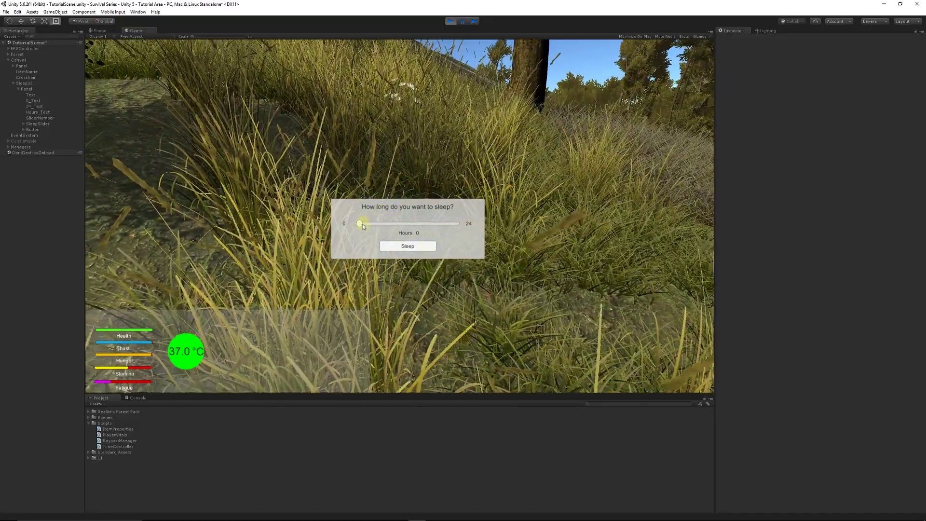
pyautogui.moveTo(360, 224); pyautogui.dragTo(383, 225)
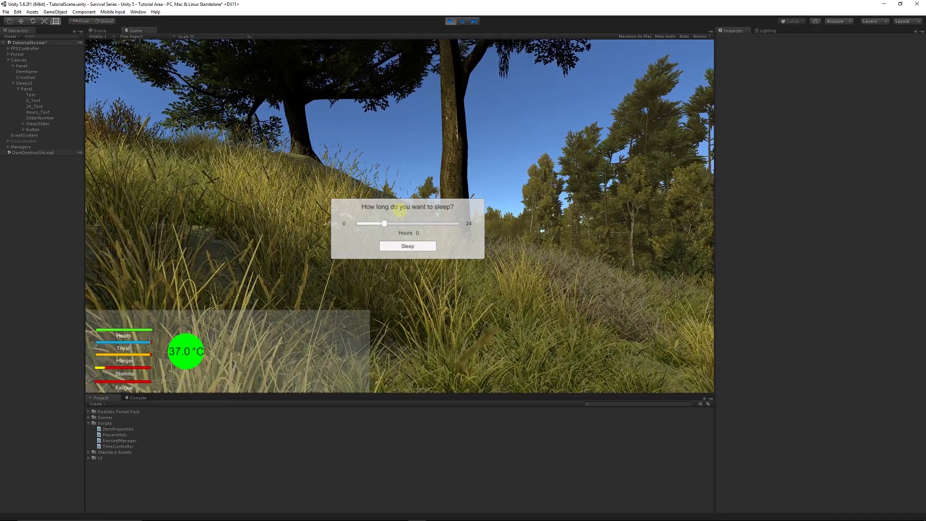
pyautogui.hotkey('ctrl', 'p')
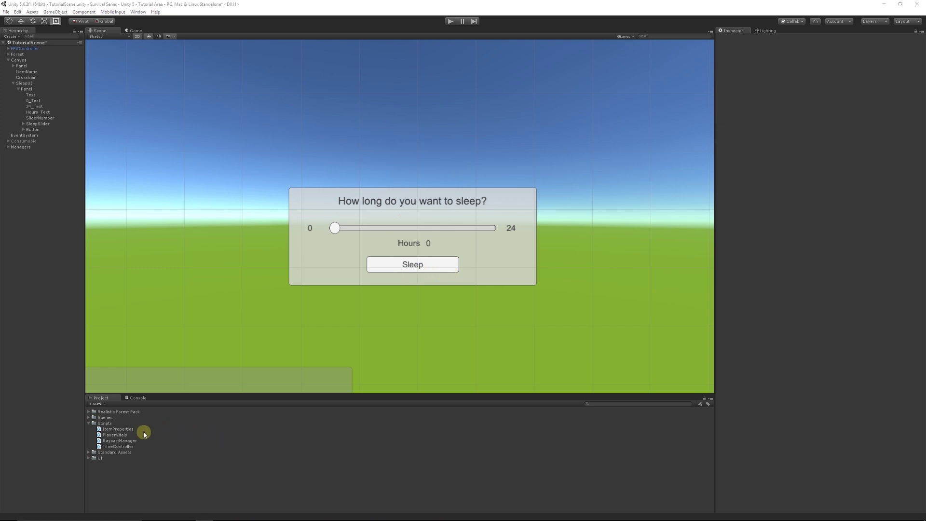
pyautogui.doubleClick(117, 440)
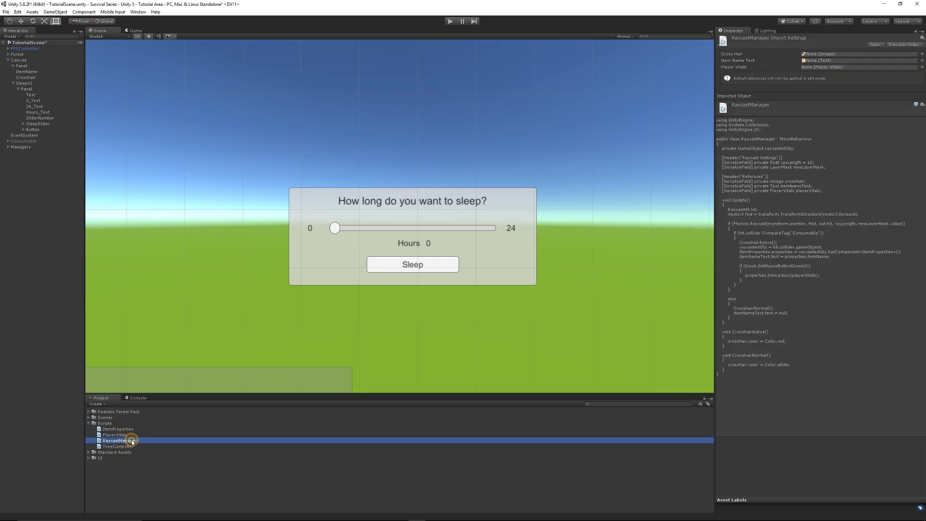
pyautogui.scroll(-3, 311, 266)
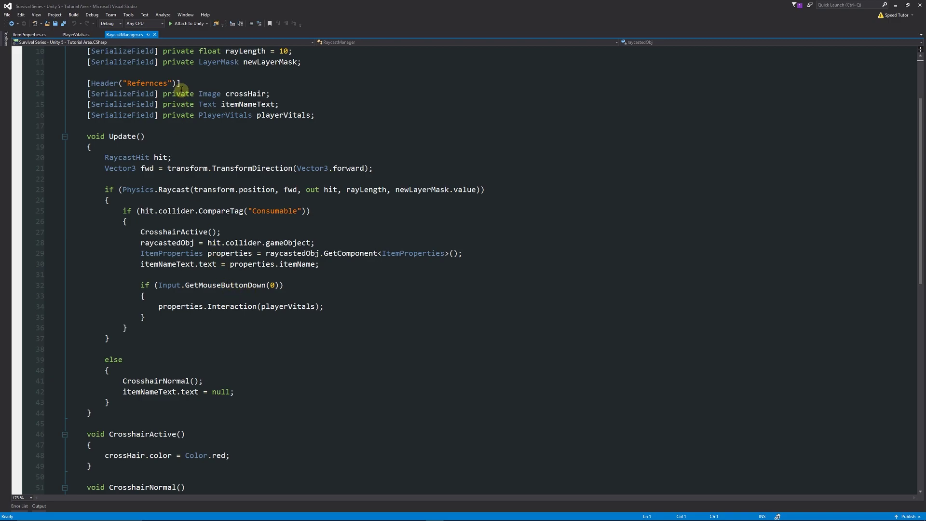
pyautogui.click(29, 35)
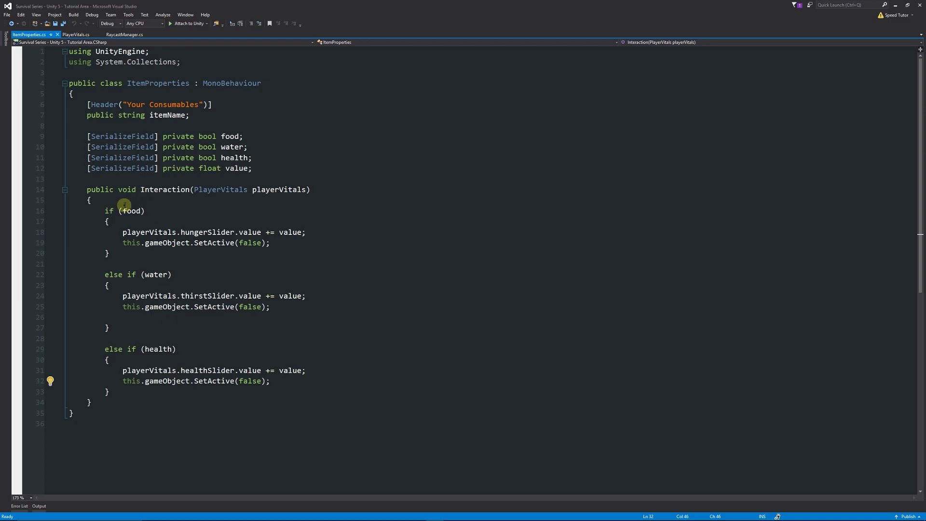
pyautogui.click(125, 34)
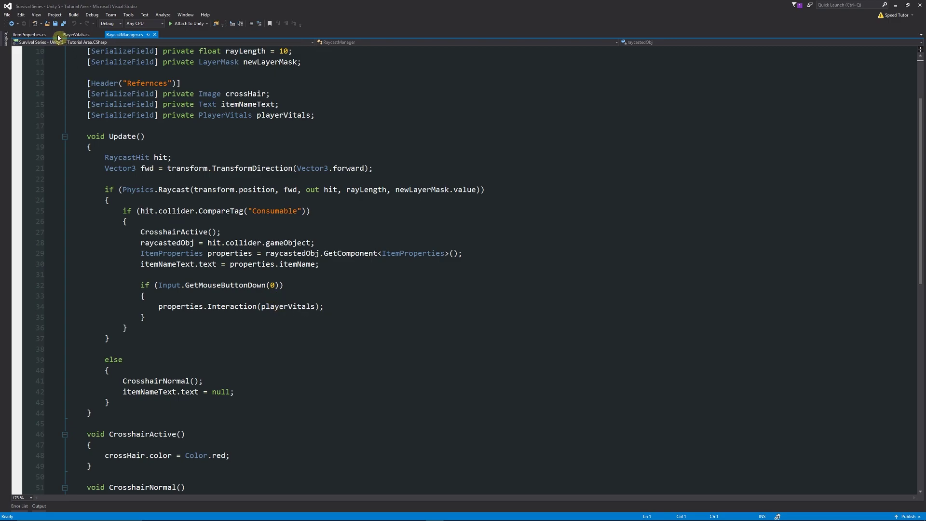
pyautogui.click(40, 34)
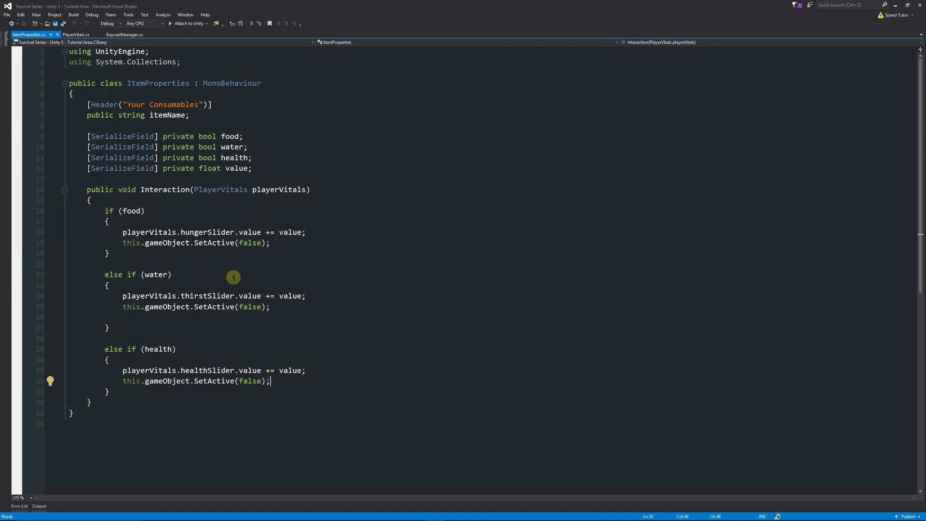
pyautogui.hotkey('alt', 'Tab')
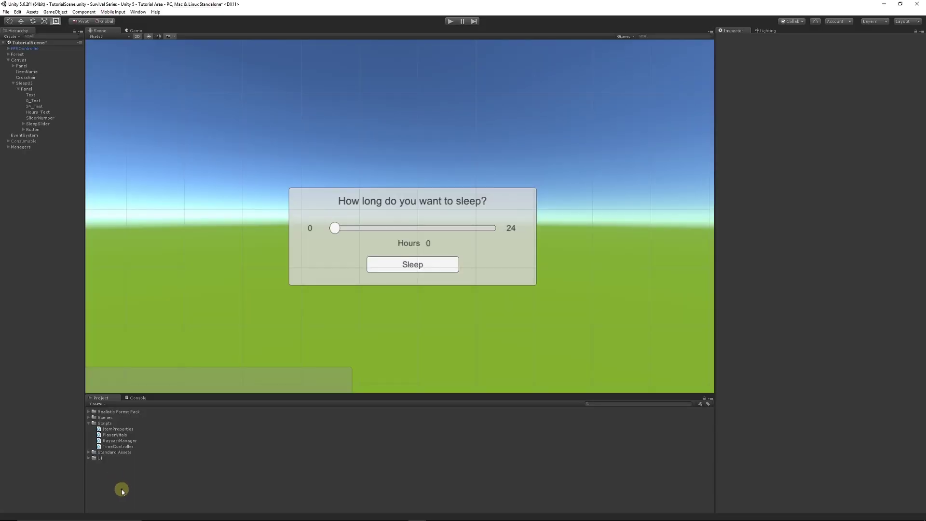
# - Create a new C# script in Assets and start naming it "SleepCont"
pyautogui.rightClick(122, 489)
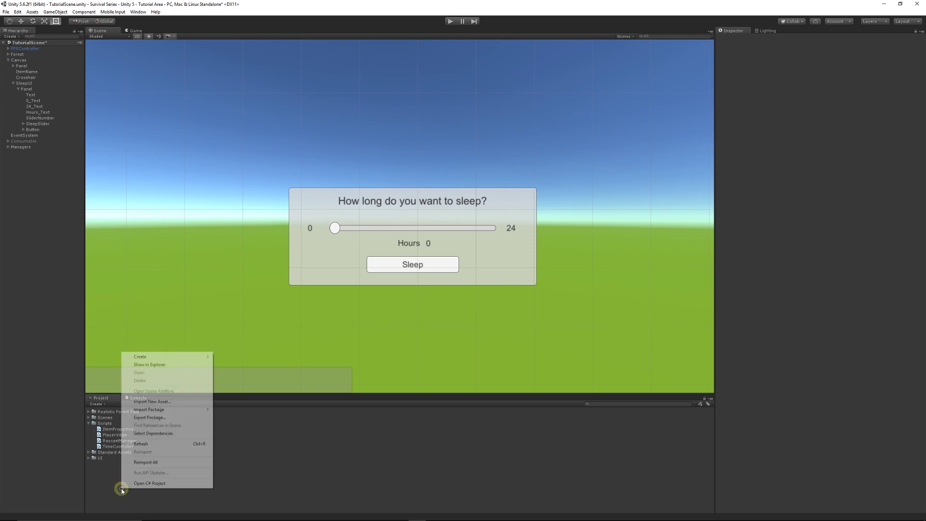
pyautogui.moveTo(145, 356)
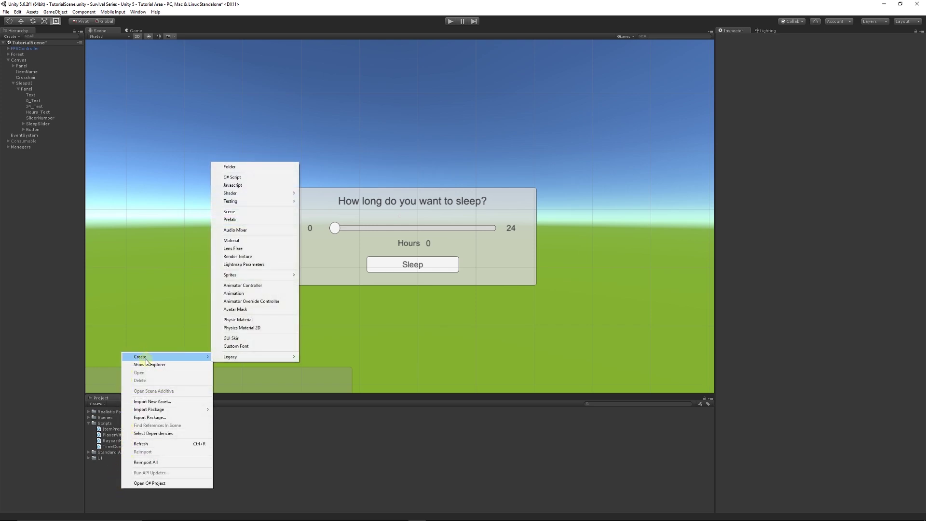
pyautogui.click(263, 178)
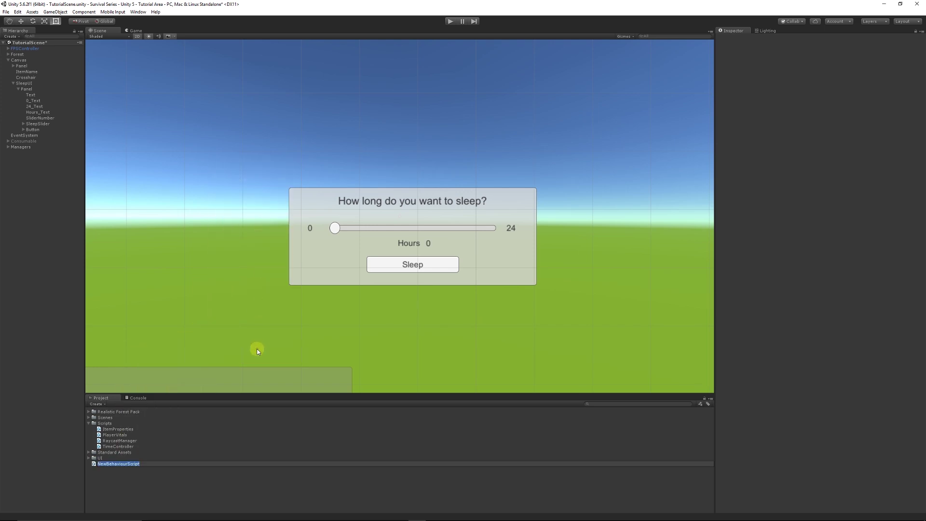
pyautogui.write('SleepCont')
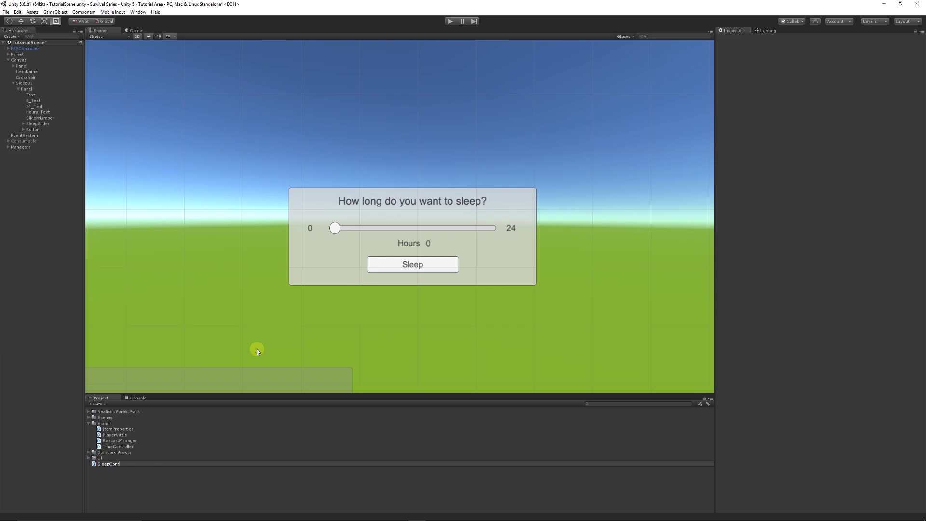